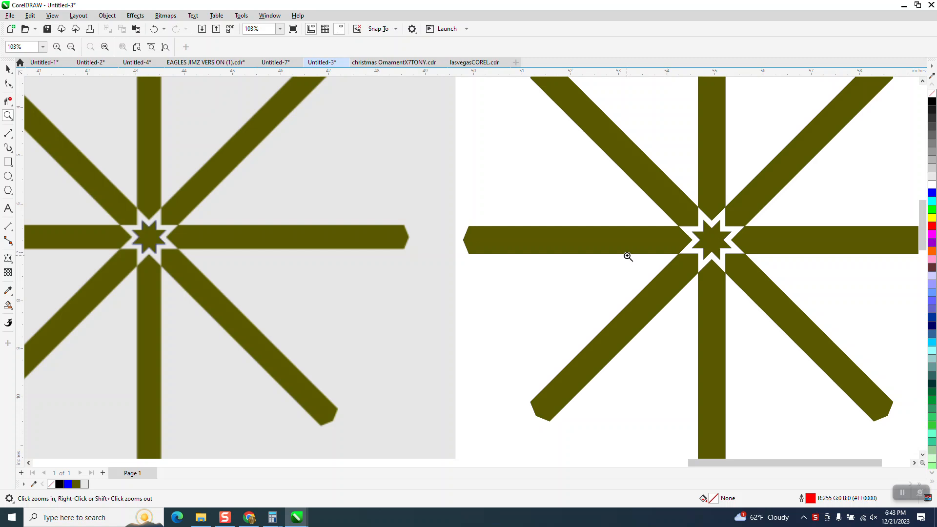
# - Compare the reference starburst image with the finished vector version beside it
pyautogui.scroll(-1, 625, 256)
pyautogui.moveTo(554, 116); pyautogui.dragTo(822, 408)
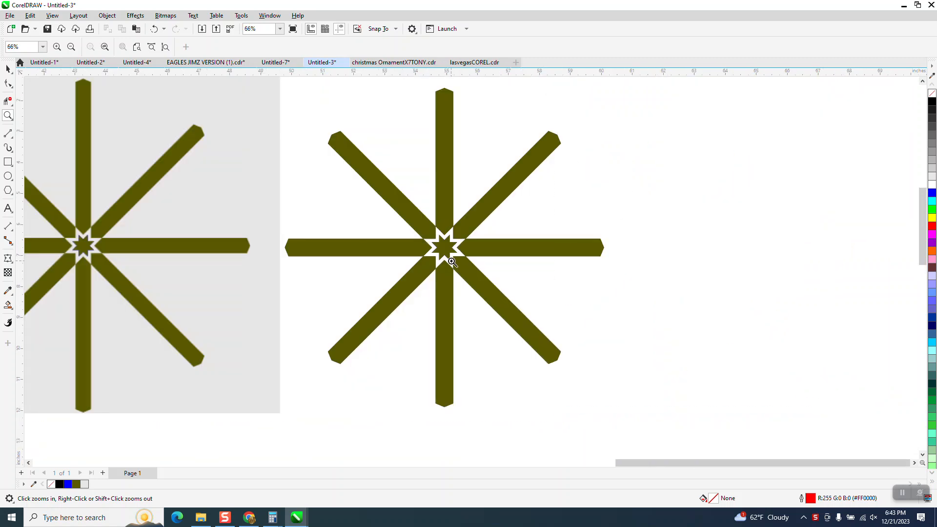
pyautogui.scroll(-1, 531, 333)
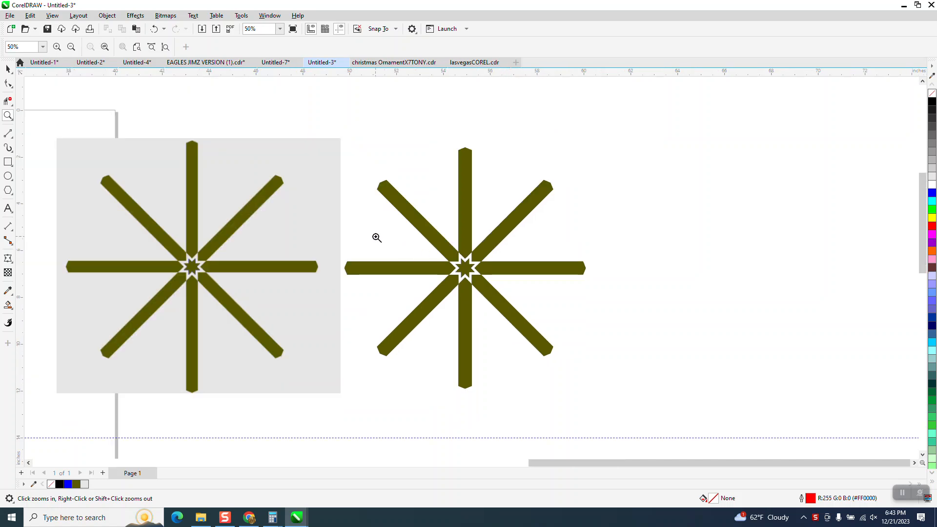
pyautogui.rightClick(701, 287)
pyautogui.scroll(-1, 187, 277)
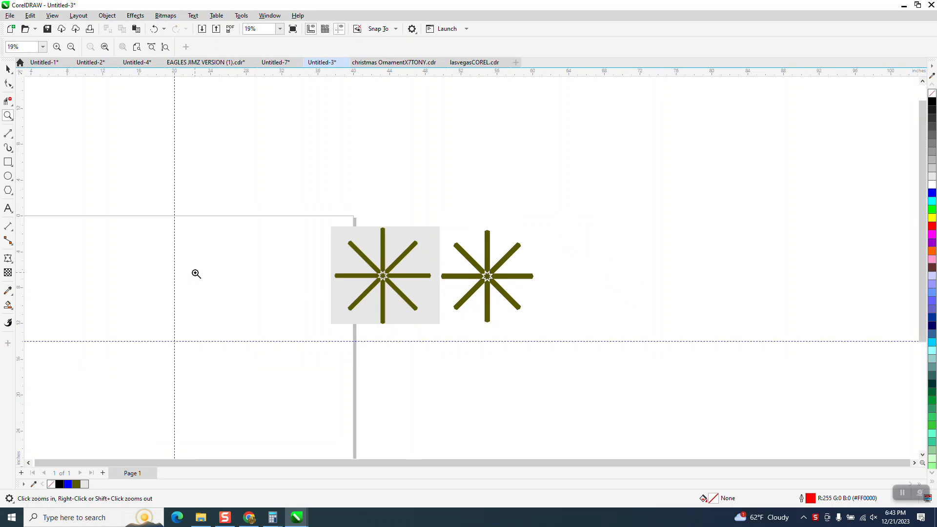
pyautogui.click(8, 165)
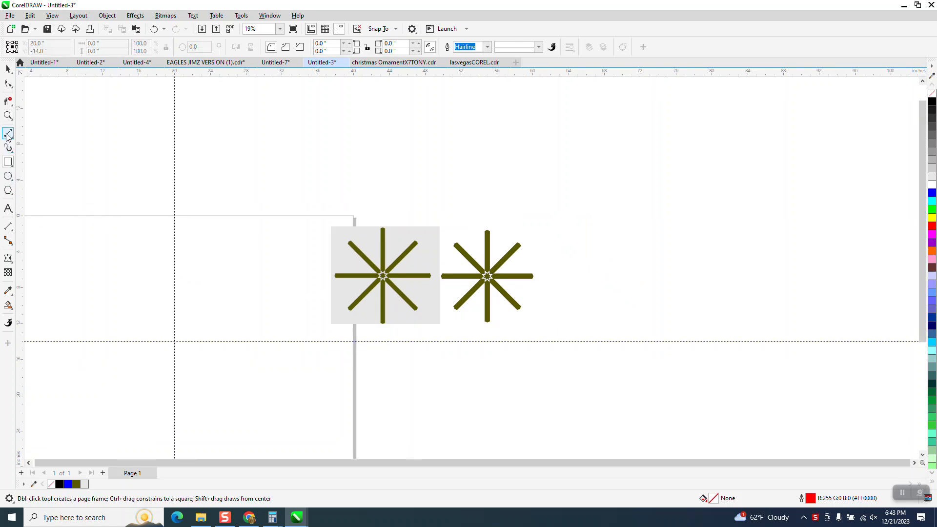
pyautogui.click(8, 115)
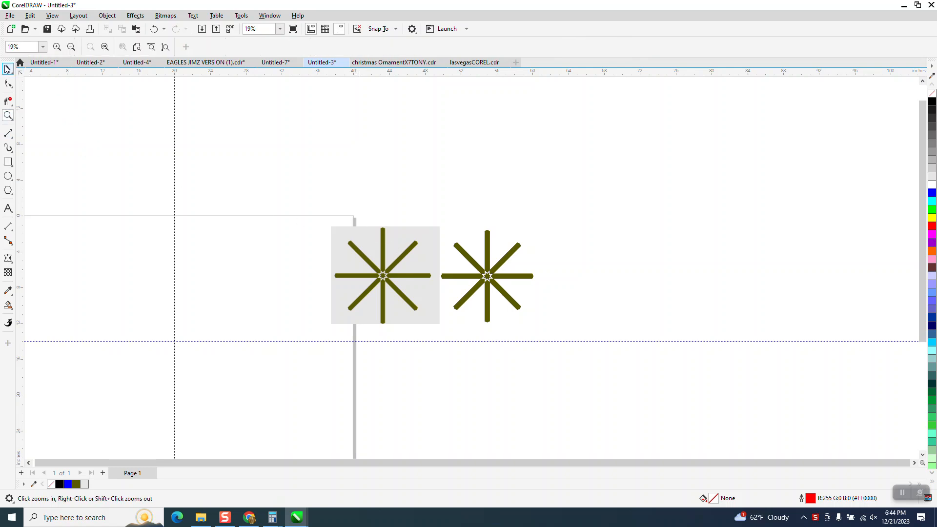
# - Enlarge the reference starburst bitmap to about 27.3 by 24.5 inches and centre it on the page
pyautogui.click(8, 69)
pyautogui.click(409, 291)
pyautogui.moveTo(441, 326); pyautogui.dragTo(605, 430)
pyautogui.moveTo(534, 376); pyautogui.dragTo(730, 299)
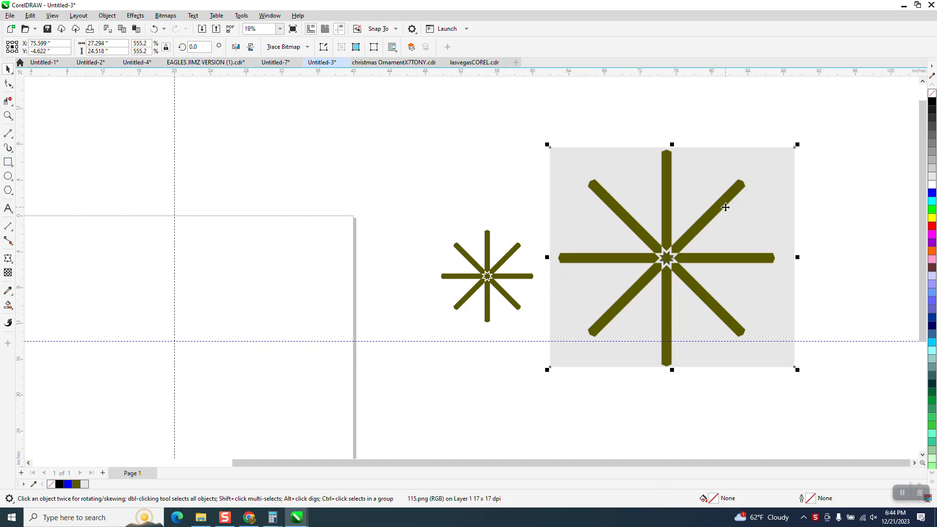
pyautogui.press('p')
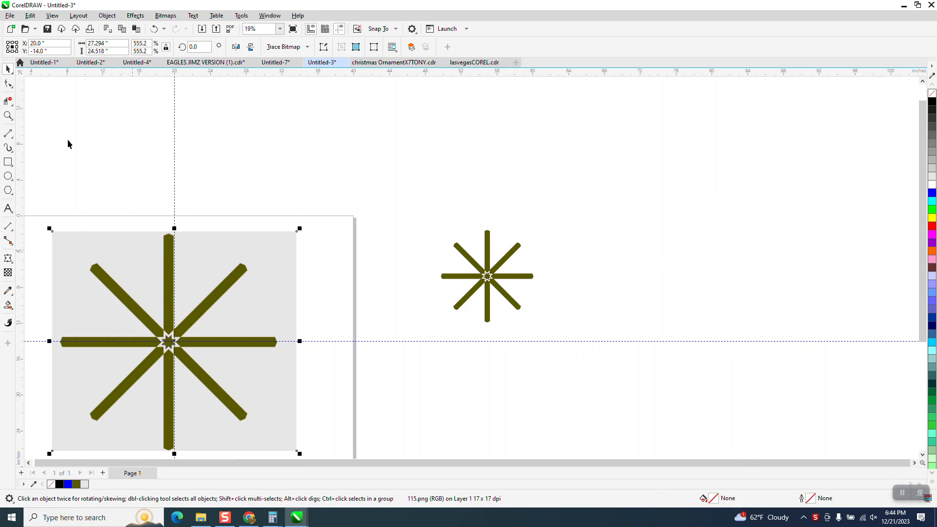
# - Draw a rectangle about 1.26 by 12.5 inches over the reference's upper vertical spoke, reaching past its tip and down to the star's centre
pyautogui.click(8, 116)
pyautogui.moveTo(140, 220); pyautogui.dragTo(256, 361)
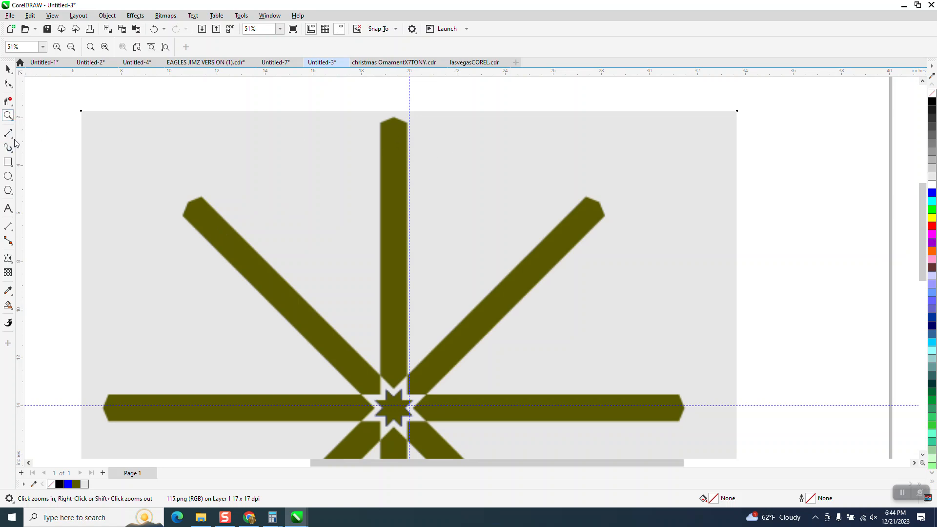
pyautogui.click(9, 162)
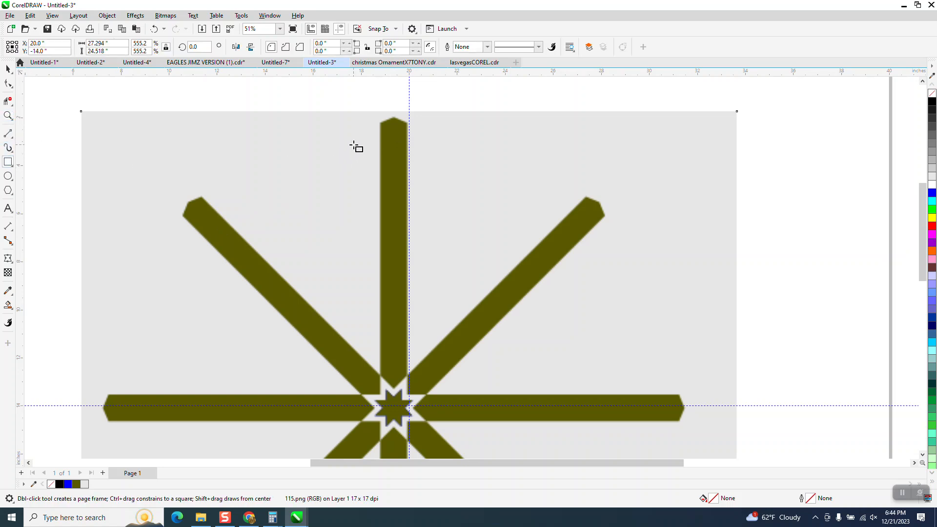
pyautogui.moveTo(380, 123); pyautogui.dragTo(408, 376)
pyautogui.click(8, 69)
pyautogui.moveTo(403, 125); pyautogui.dragTo(402, 107)
pyautogui.moveTo(394, 361); pyautogui.dragTo(394, 410)
# - Move the reference bitmap off the page and centre the narrow rectangle on the page
pyautogui.scroll(-2, 304, 310)
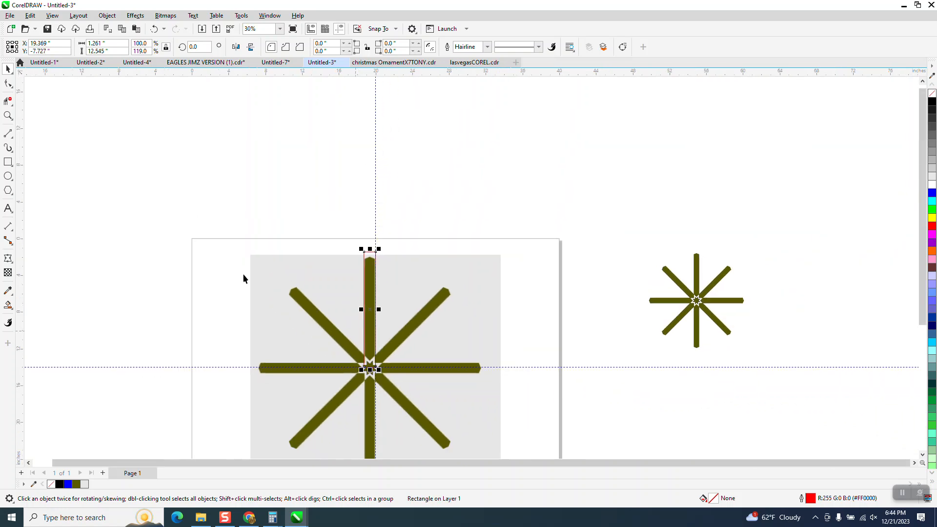
pyautogui.moveTo(474, 279); pyautogui.dragTo(771, 140)
pyautogui.moveTo(590, 215); pyautogui.dragTo(647, 209)
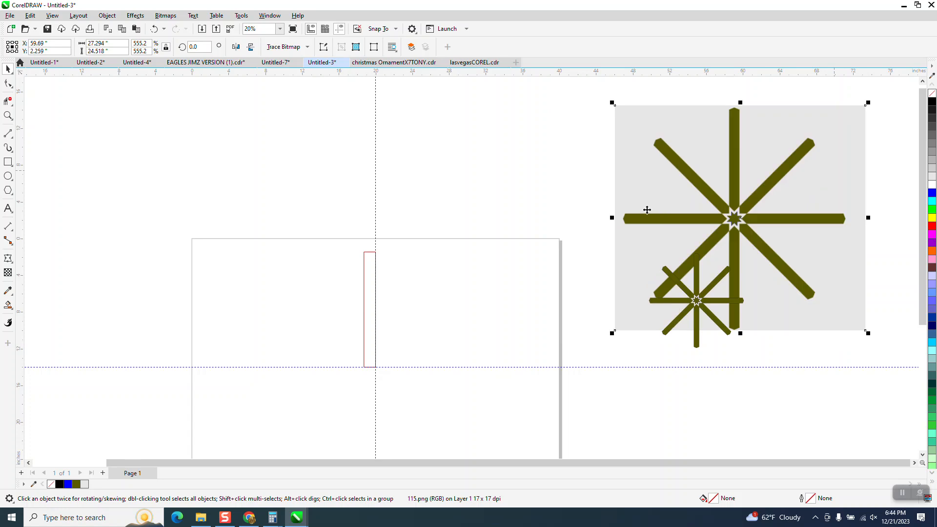
pyautogui.click(366, 275)
pyautogui.press('p')
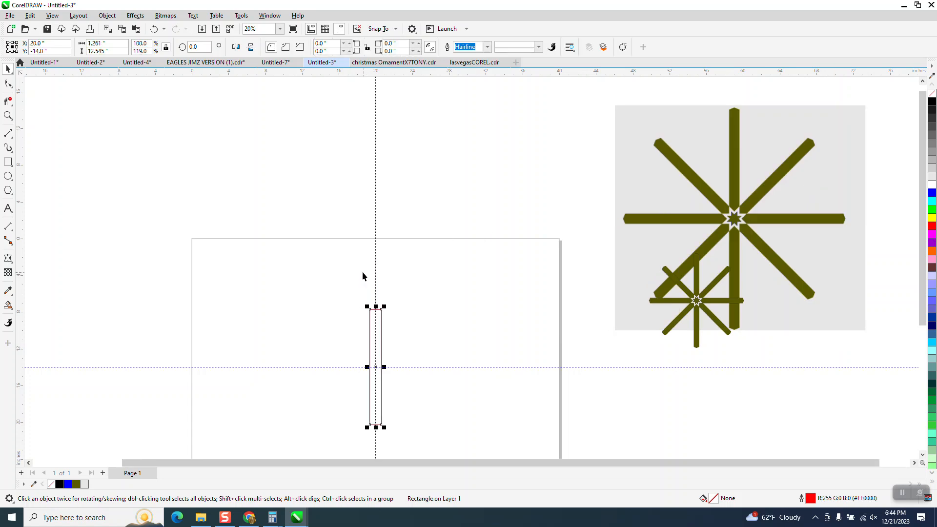
# - Move the rectangle straight up so the midpoint of its bottom edge sits on the intersection of the two guidelines
pyautogui.click(8, 115)
pyautogui.moveTo(341, 274); pyautogui.dragTo(533, 456)
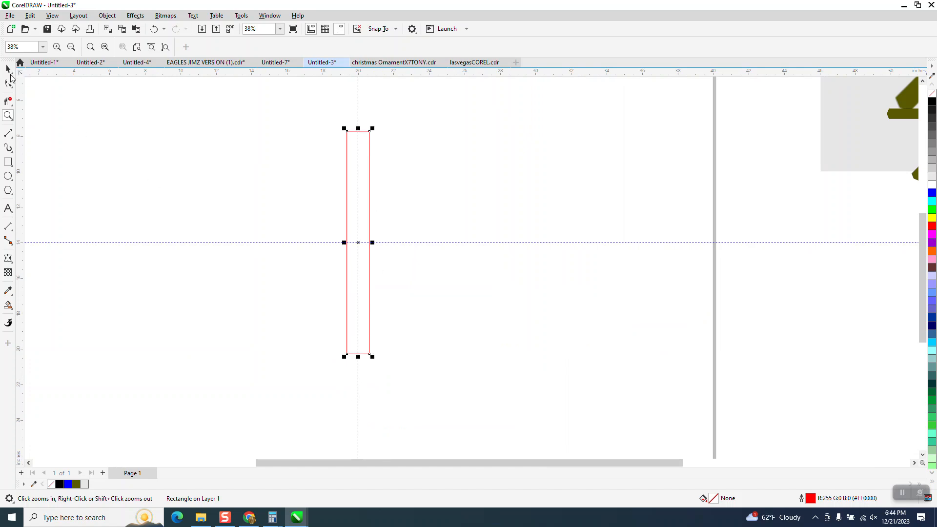
pyautogui.click(6, 69)
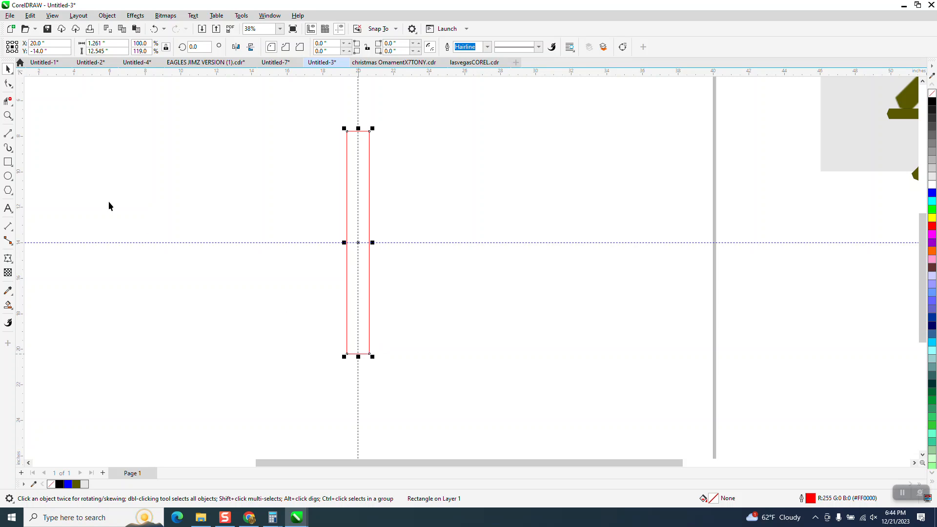
pyautogui.click(7, 116)
pyautogui.moveTo(293, 250); pyautogui.dragTo(427, 379)
pyautogui.rightClick(392, 283)
pyautogui.moveTo(373, 119); pyautogui.dragTo(600, 434)
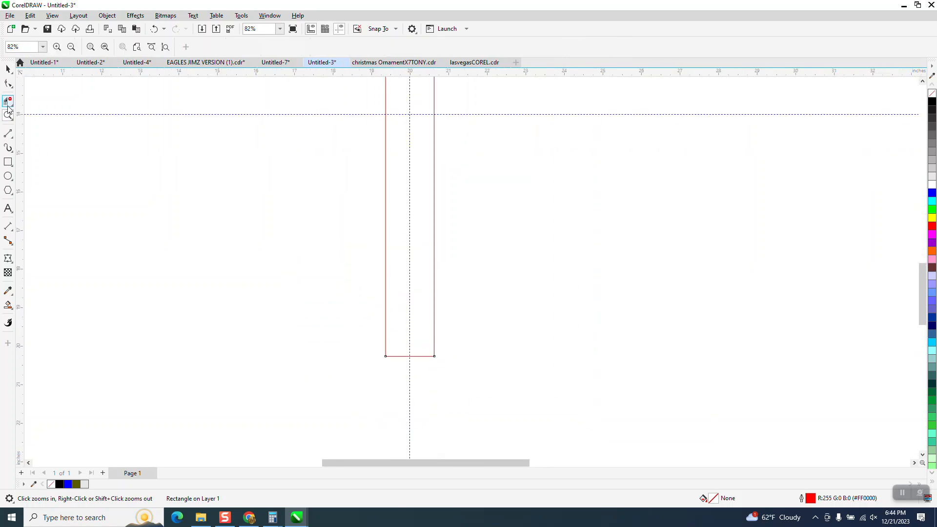
pyautogui.click(8, 70)
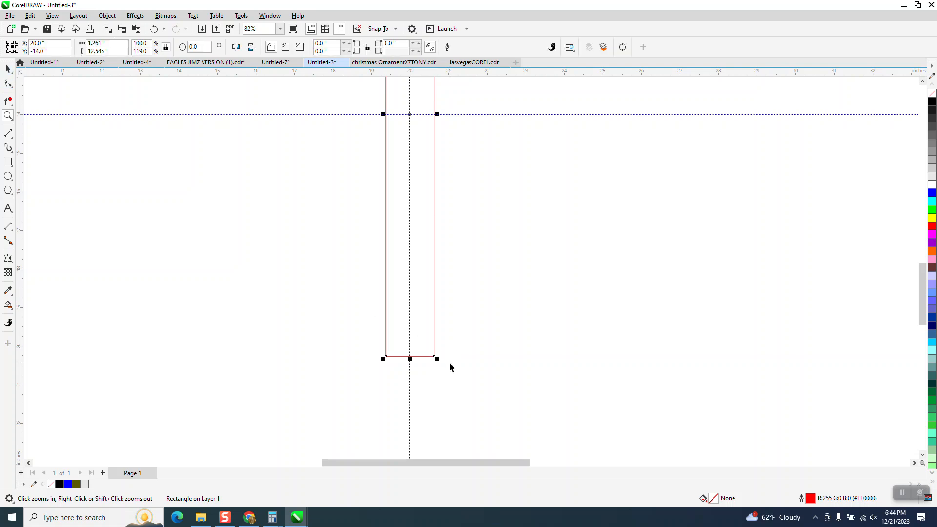
pyautogui.click(410, 357)
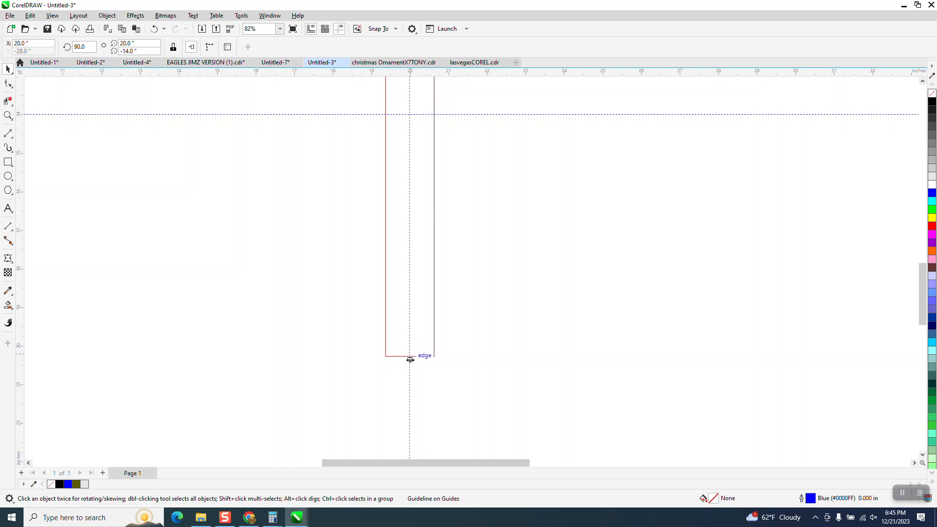
pyautogui.click(454, 367)
pyautogui.click(427, 356)
pyautogui.moveTo(412, 356); pyautogui.dragTo(406, 115)
# - Create a copy of the rectangle rotated 45° about the guideline intersection at its lower end
pyautogui.scroll(-1, 246, 302)
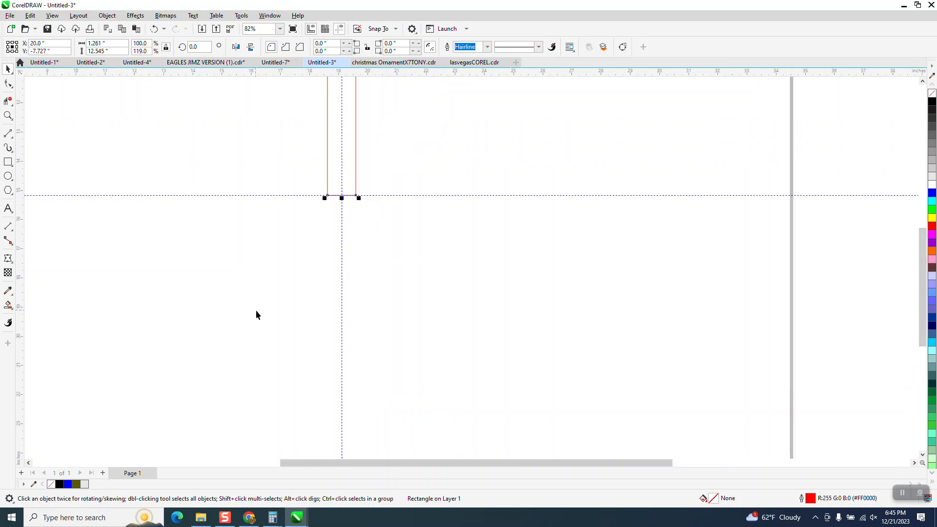
pyautogui.scroll(-2, 255, 311)
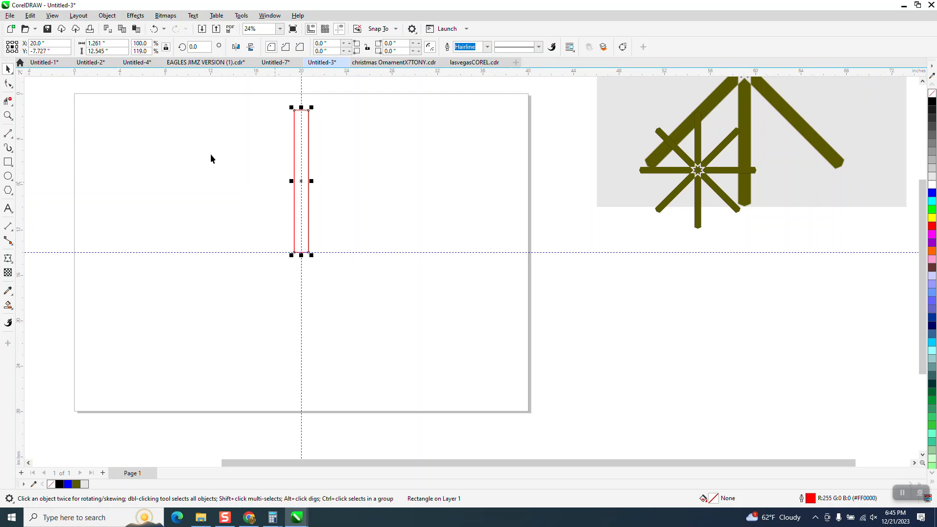
pyautogui.click(193, 48)
pyautogui.write('45')
pyautogui.press('Return')
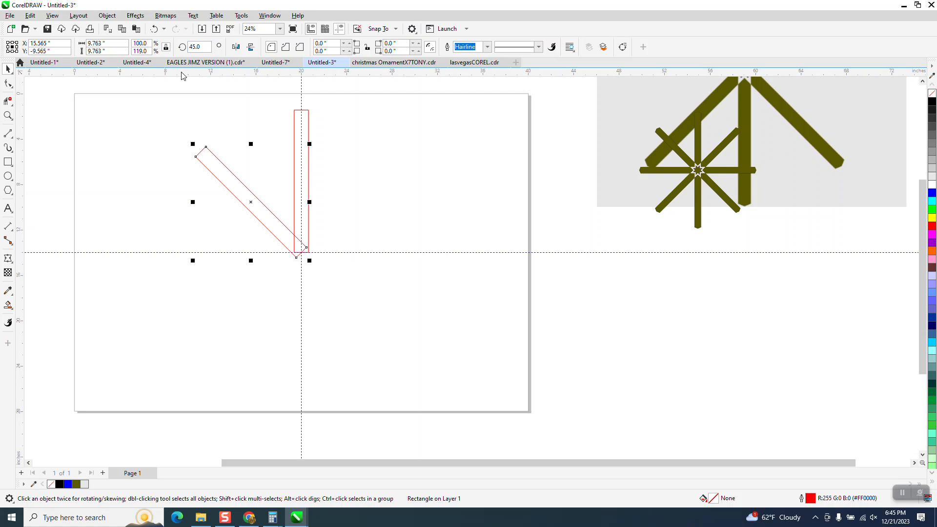
# - Repeat the 45° rotated copy six more times to complete the ring of eight spokes
pyautogui.hotkey('ctrl', 'r')
pyautogui.hotkey('ctrl', 'r')
pyautogui.hotkey('ctrl', 'r')
pyautogui.hotkey('ctrl', 'r')
pyautogui.hotkey('ctrl', 'r')
pyautogui.hotkey('ctrl', 'r')
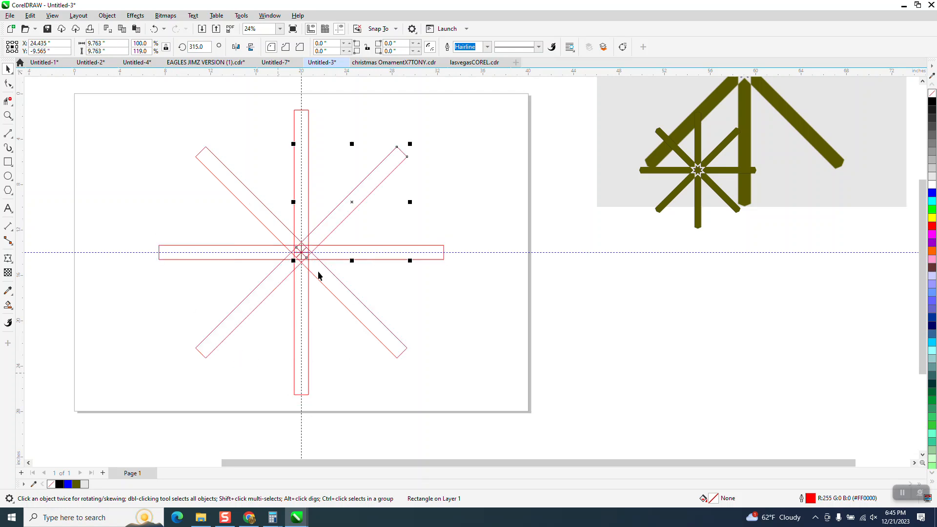
# - Move the reference bitmap and the whole small finished starburst farther away from the page
pyautogui.scroll(-1, 281, 254)
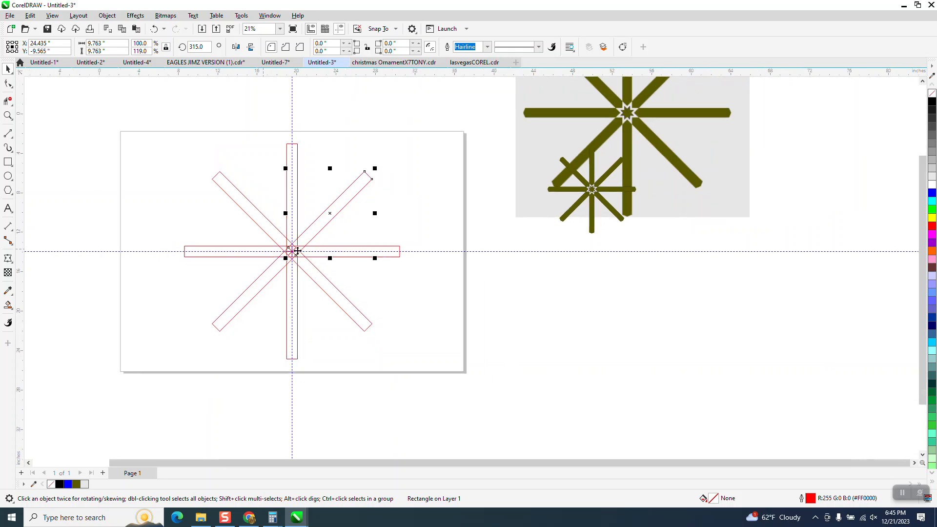
pyautogui.moveTo(163, 115); pyautogui.dragTo(411, 387)
pyautogui.moveTo(582, 215); pyautogui.dragTo(757, 235)
pyautogui.moveTo(604, 210); pyautogui.dragTo(846, 242)
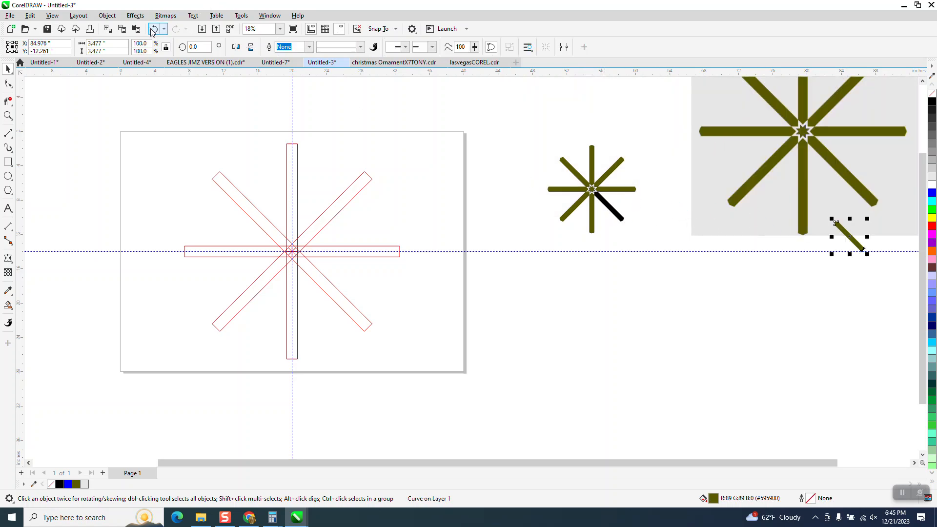
pyautogui.hotkey('ctrl', 'z')
pyautogui.moveTo(730, 269); pyautogui.dragTo(730, 266)
pyautogui.moveTo(592, 190); pyautogui.dragTo(833, 301)
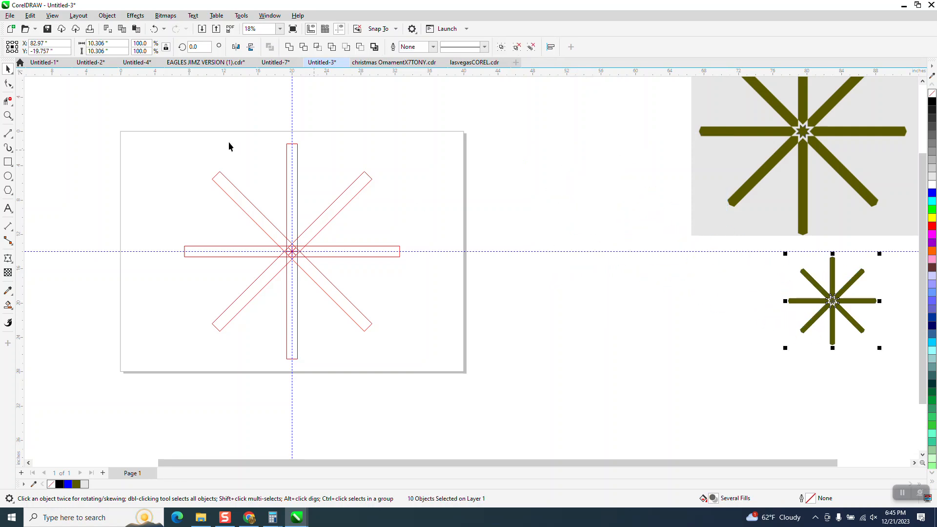
# - Group the eight spoke rectangles on the page and clear the selection
pyautogui.moveTo(416, 364); pyautogui.dragTo(416, 364)
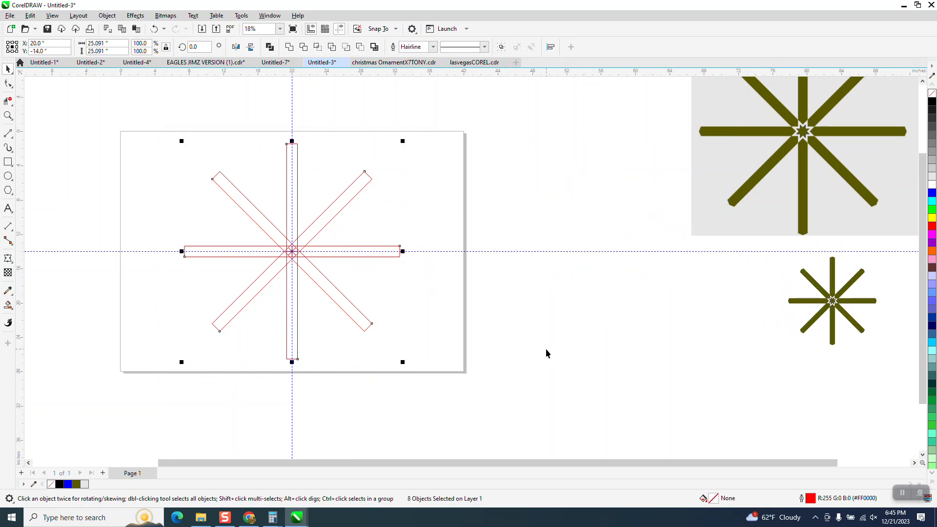
pyautogui.hotkey('ctrl', 'g')
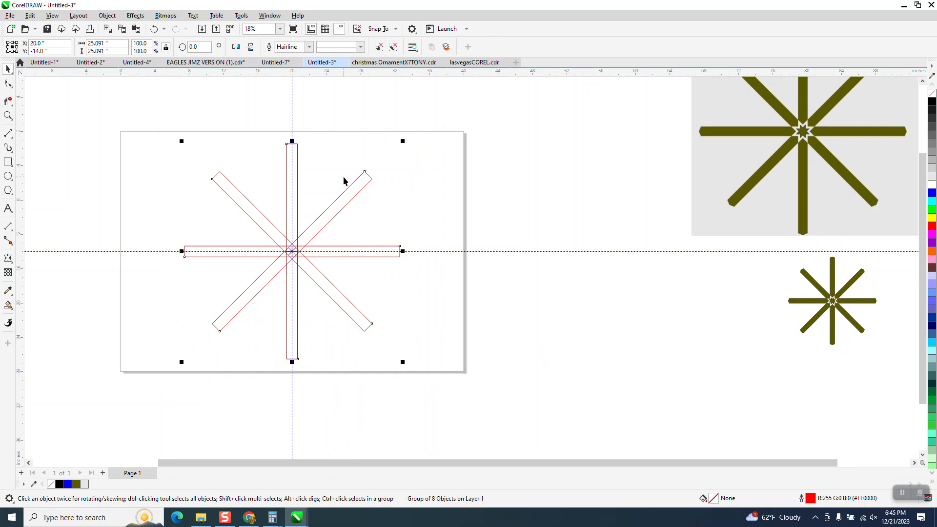
pyautogui.click(314, 116)
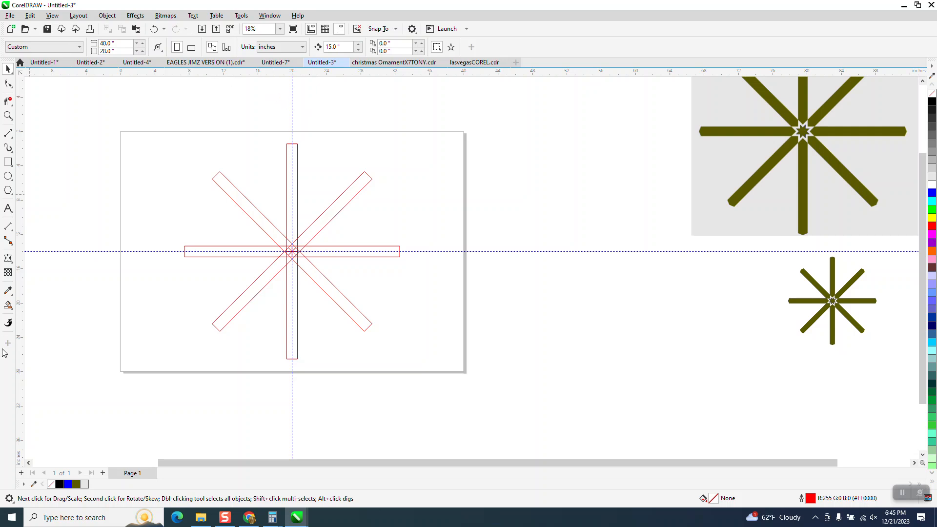
# - Fill the outer section of each of the eight spokes with olive and no outline using Smart Fill
pyautogui.click(7, 305)
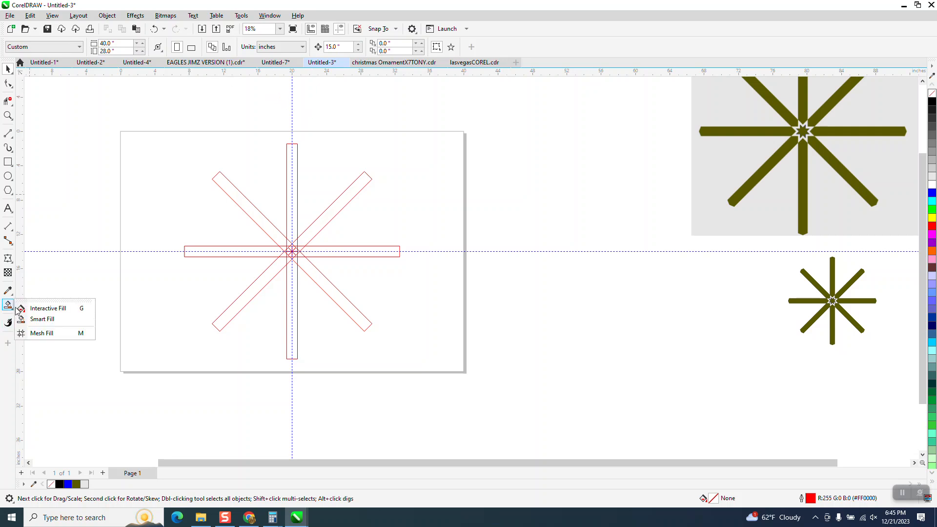
pyautogui.click(38, 320)
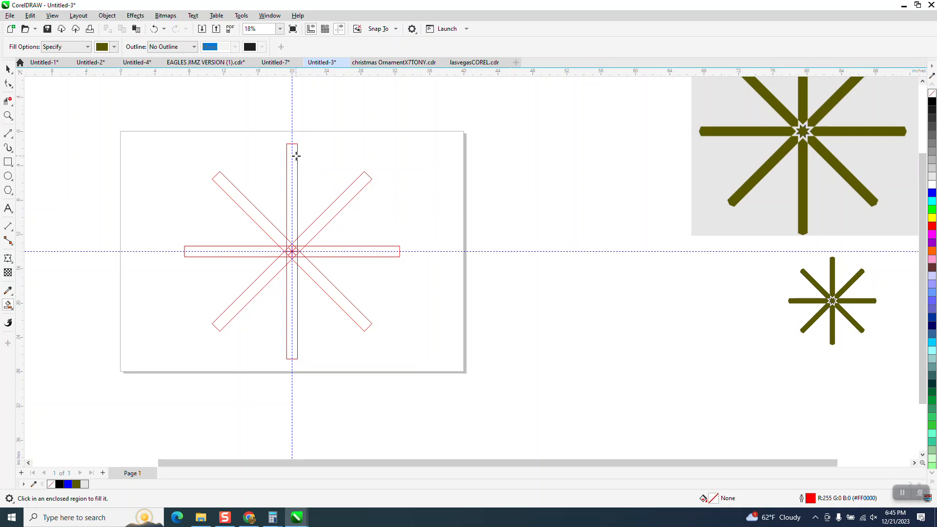
pyautogui.click(296, 156)
pyautogui.click(241, 200)
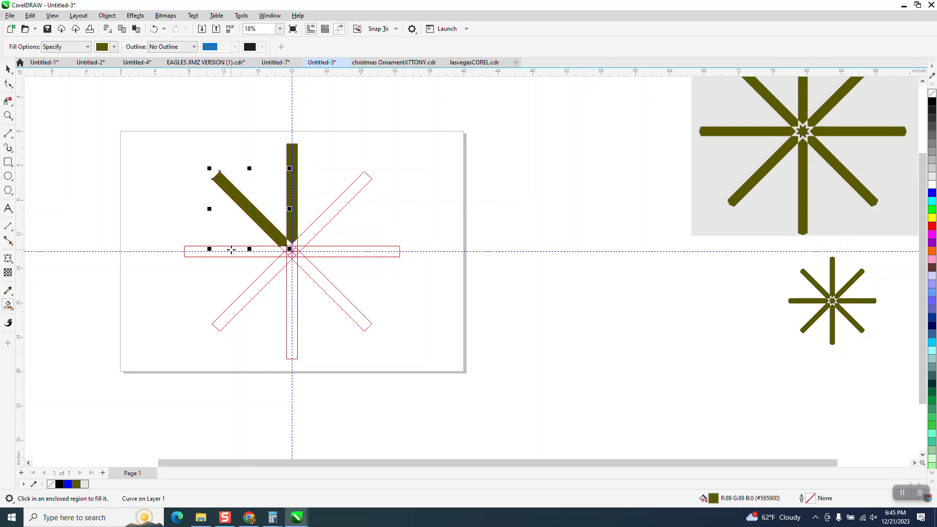
pyautogui.click(231, 251)
pyautogui.click(261, 280)
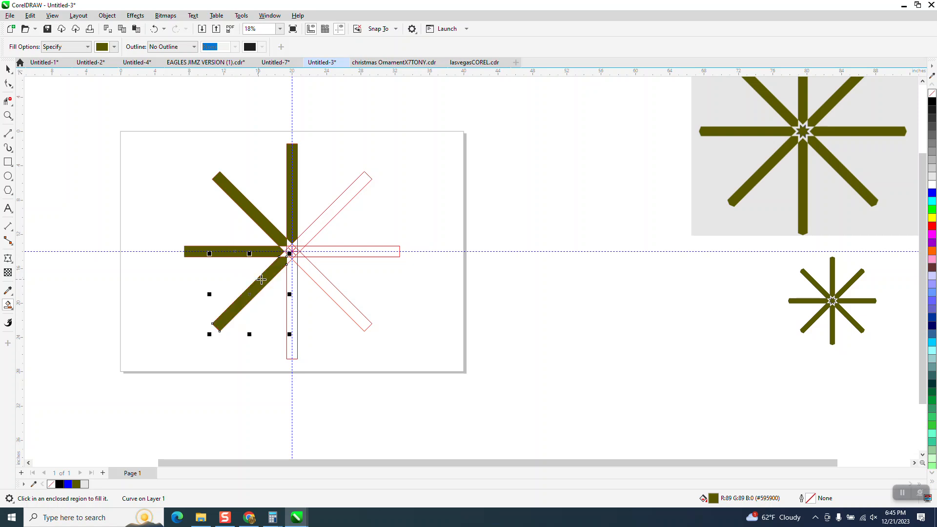
pyautogui.click(293, 283)
pyautogui.click(323, 280)
pyautogui.click(333, 253)
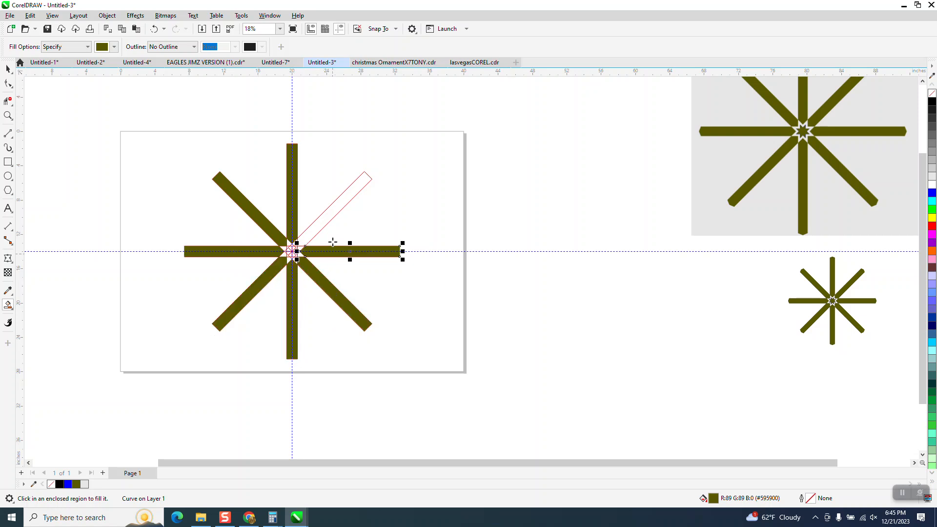
pyautogui.click(326, 220)
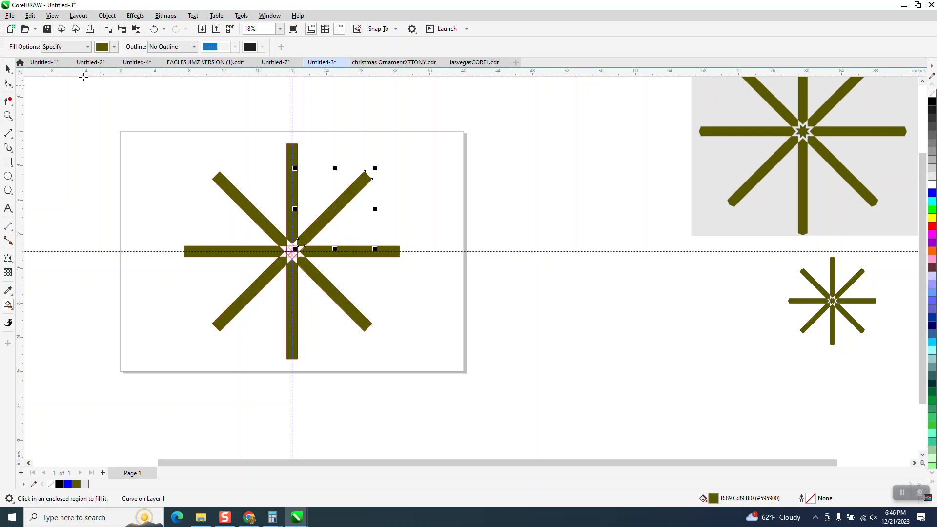
# - Try removing the group of eight red outline rectangles from the filled spokes, and undo the removal
pyautogui.click(7, 69)
pyautogui.click(179, 188)
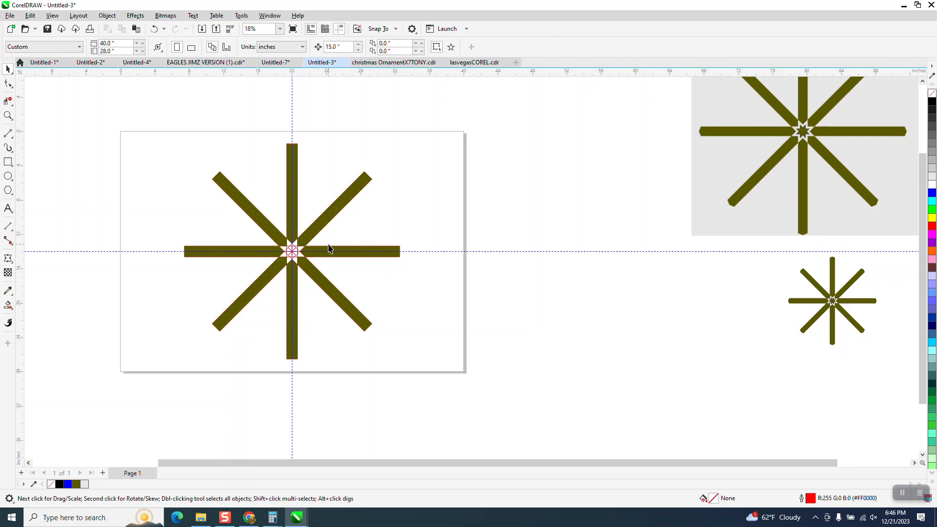
pyautogui.click(292, 252)
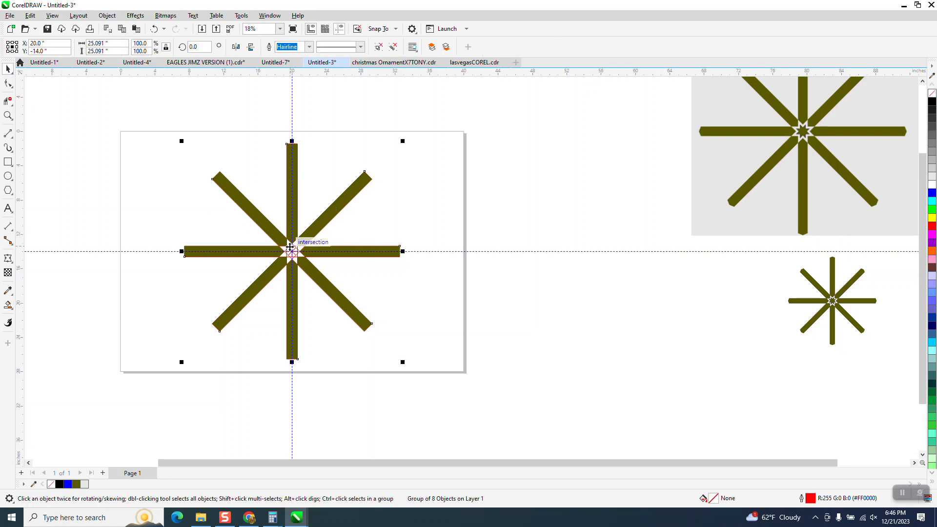
pyautogui.click(168, 115)
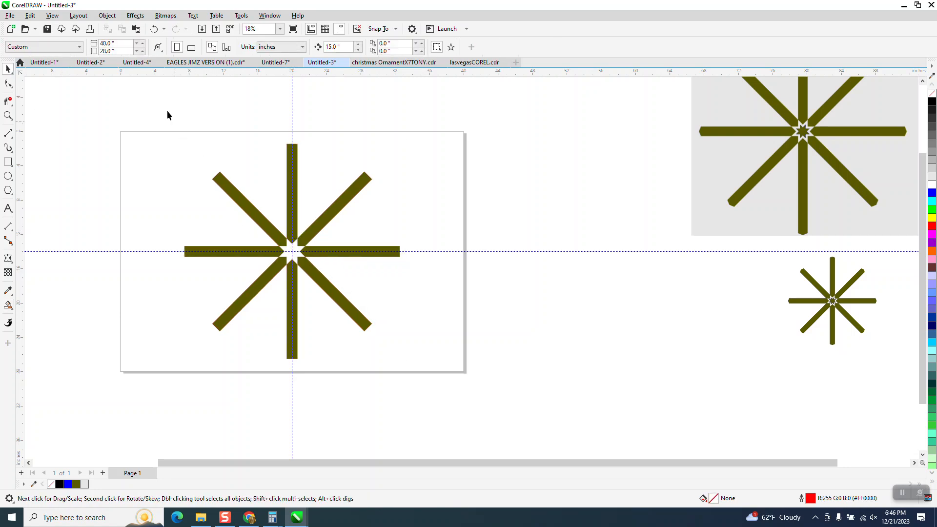
pyautogui.click(154, 29)
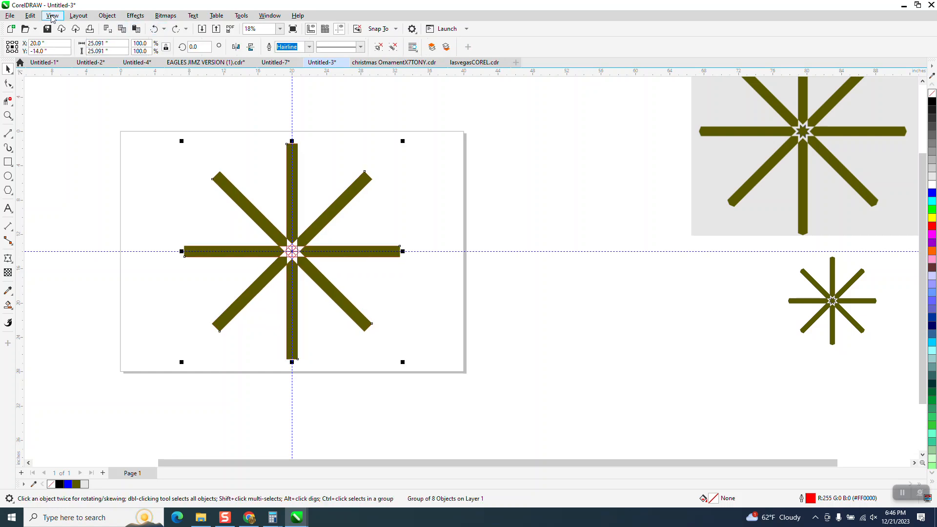
# - Remove the outlines from all objects of the starburst on the page and view them in Wireframe mode
pyautogui.moveTo(147, 134); pyautogui.dragTo(463, 366)
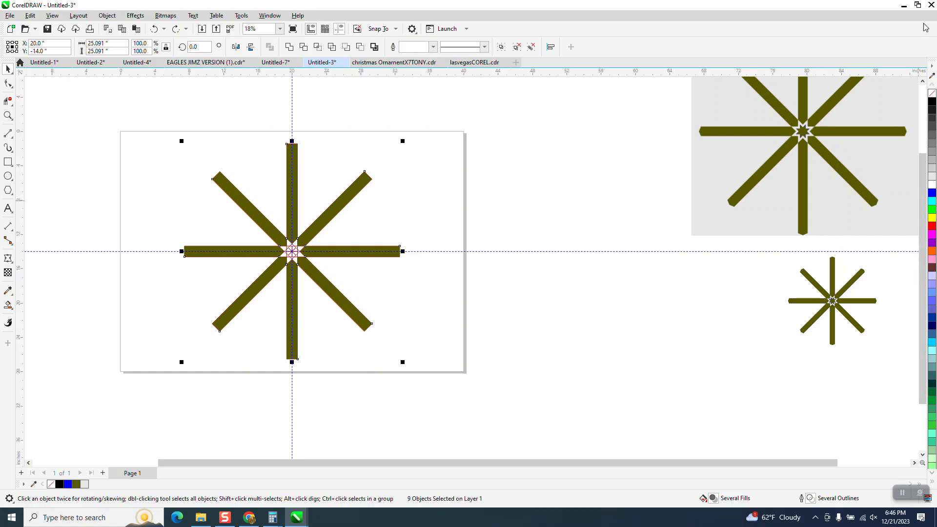
pyautogui.rightClick(932, 93)
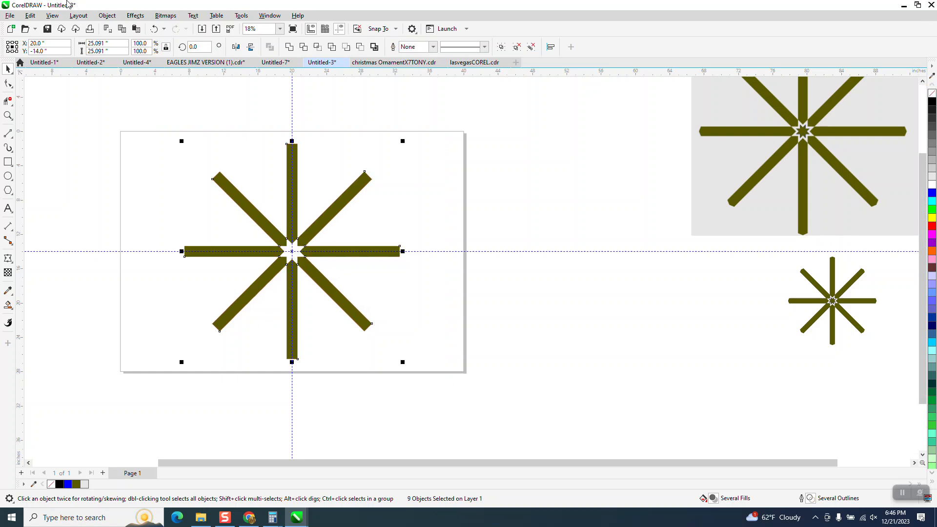
pyautogui.click(52, 16)
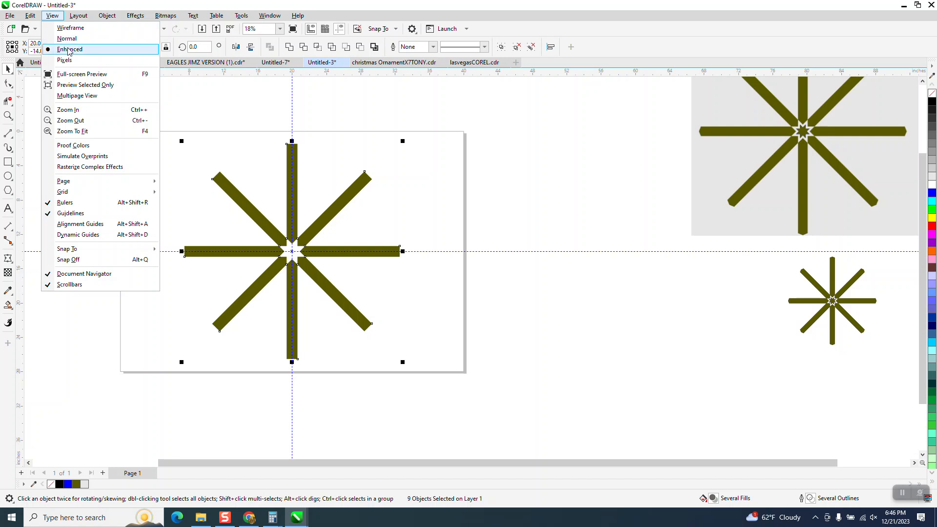
pyautogui.click(71, 29)
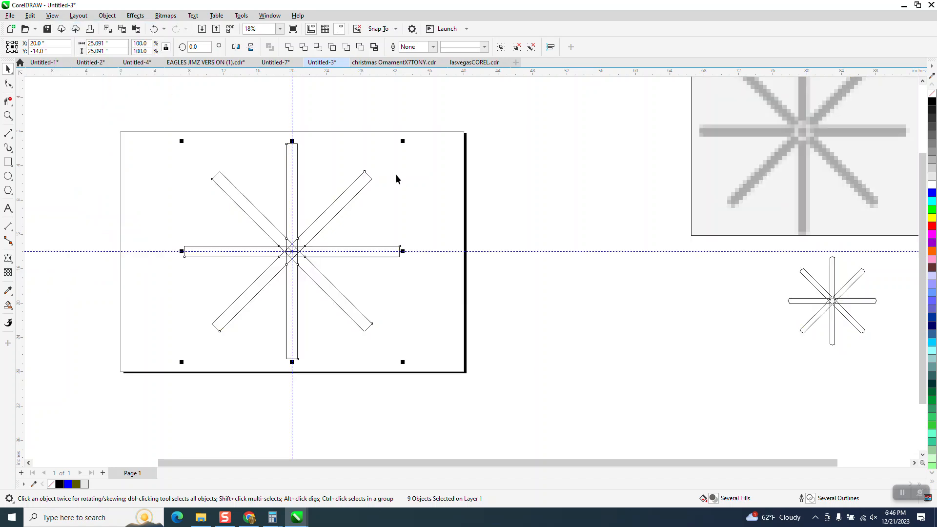
# - Undo the outline removal, return to Enhanced view and restore the olive fill of the last diagonal spoke
pyautogui.click(152, 29)
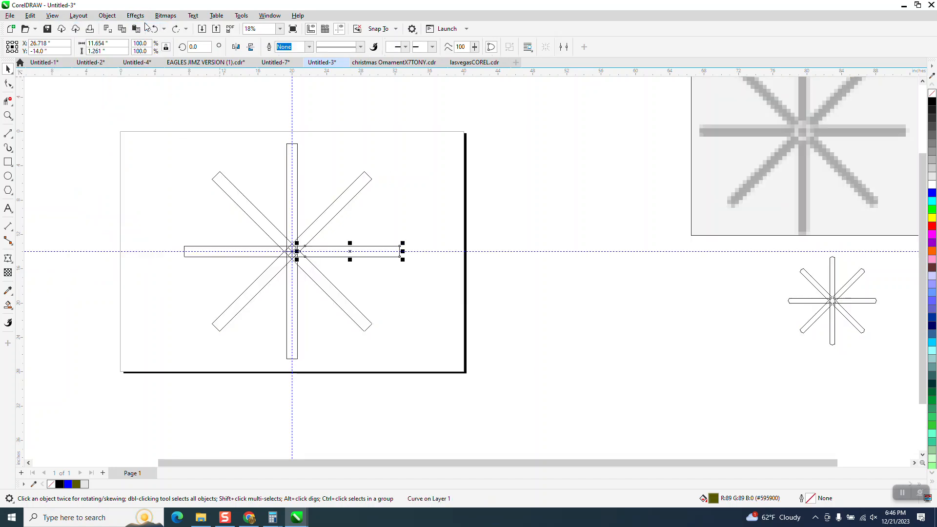
pyautogui.click(56, 17)
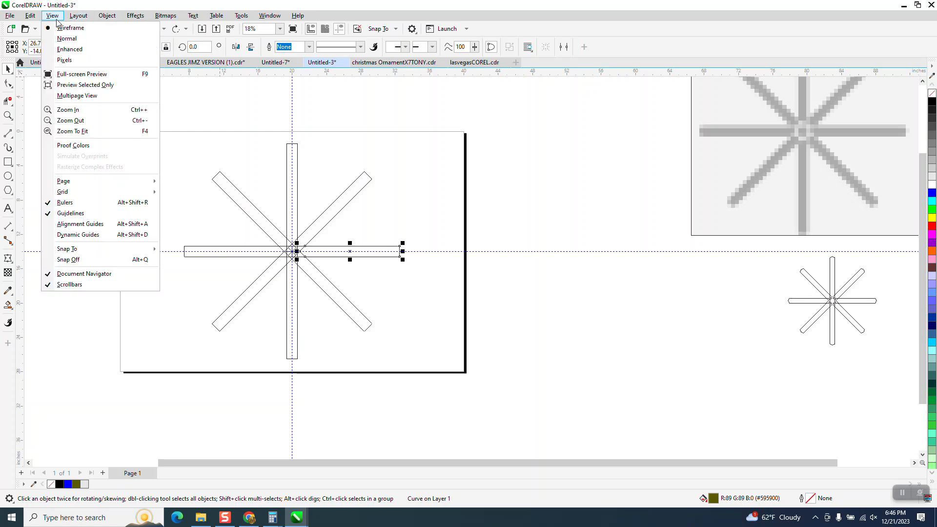
pyautogui.click(68, 50)
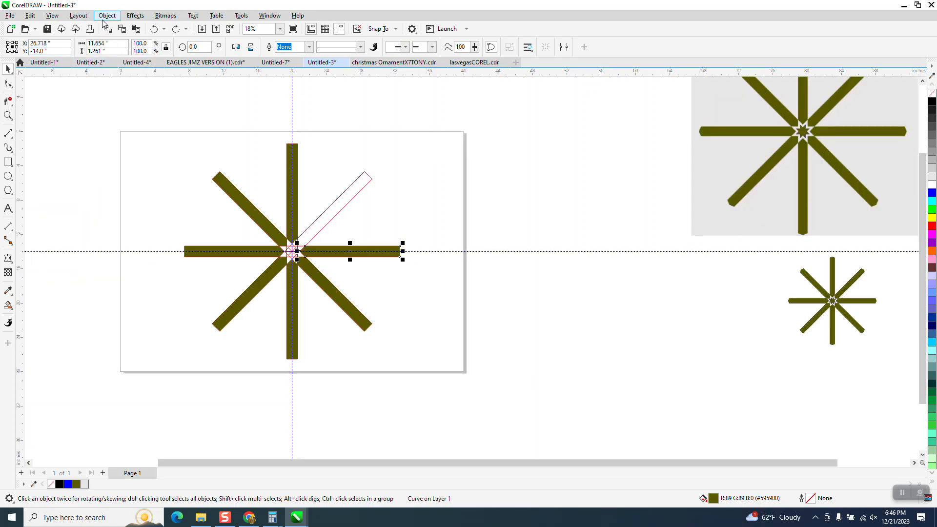
pyautogui.click(176, 29)
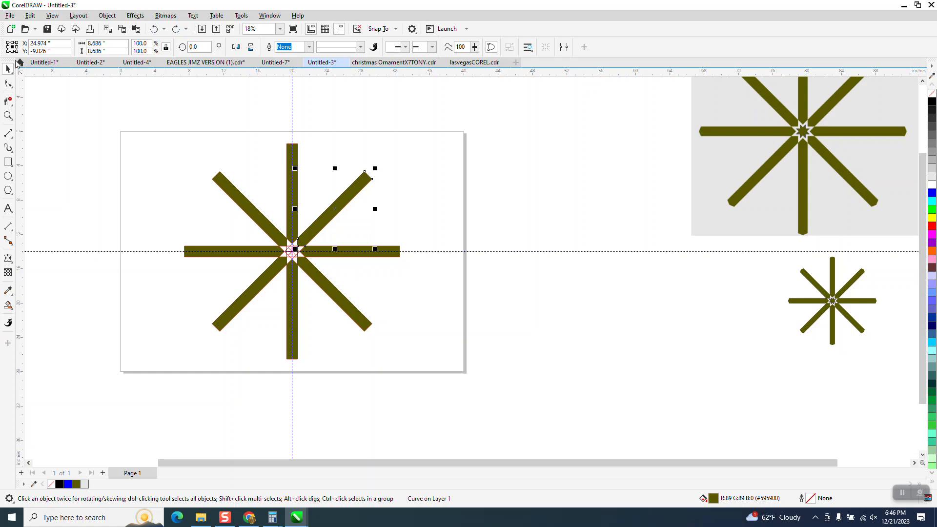
# - Delete the group of eight red outline rectangles, keeping only the filled spokes
pyautogui.click(8, 69)
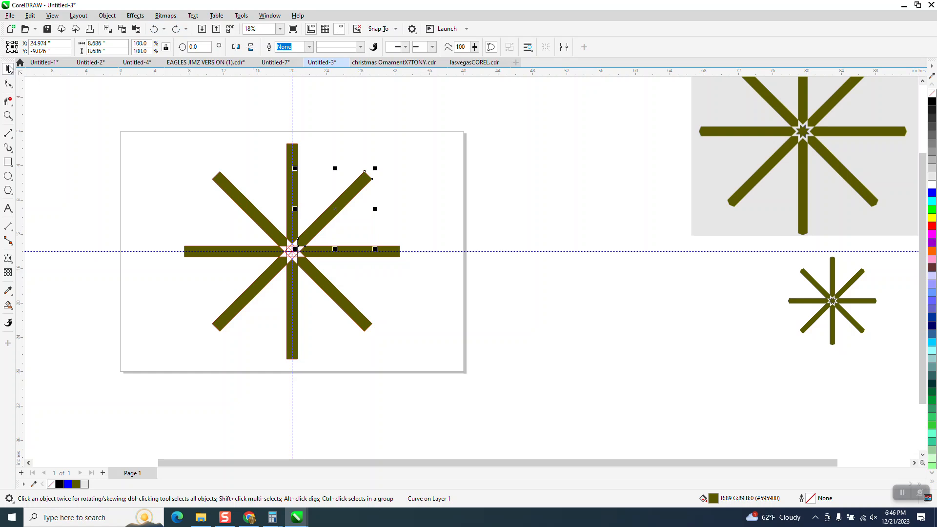
pyautogui.click(293, 253)
pyautogui.press('Escape')
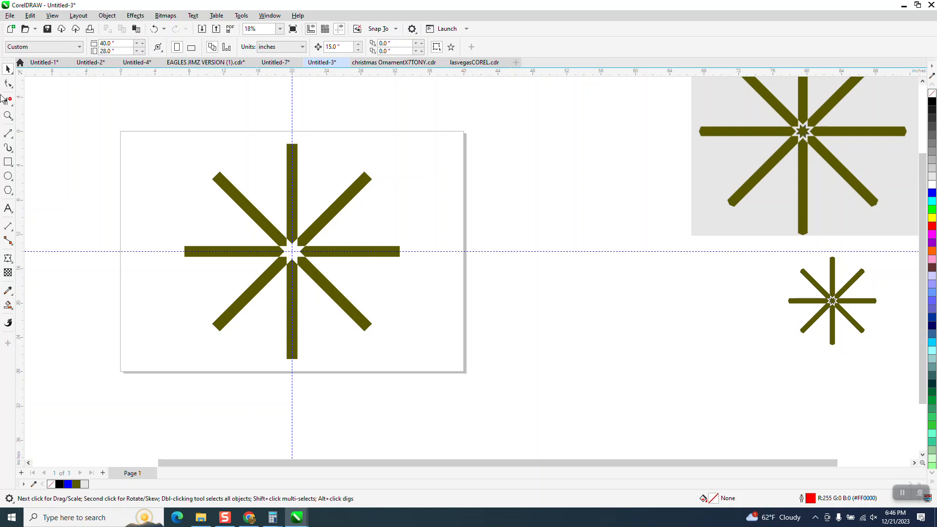
# - Fill the central star gap with olive using Smart Fill and shrink the new star about its centre to 62.6%
pyautogui.click(8, 304)
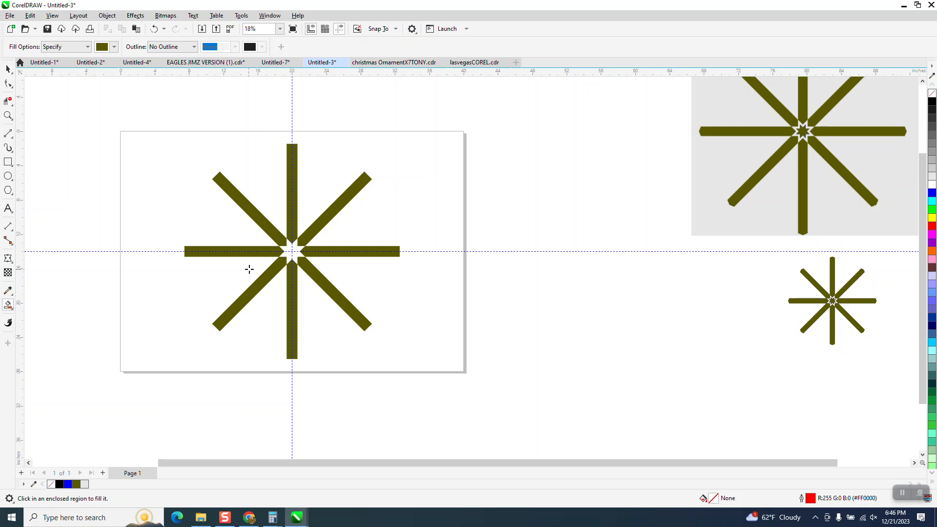
pyautogui.click(296, 251)
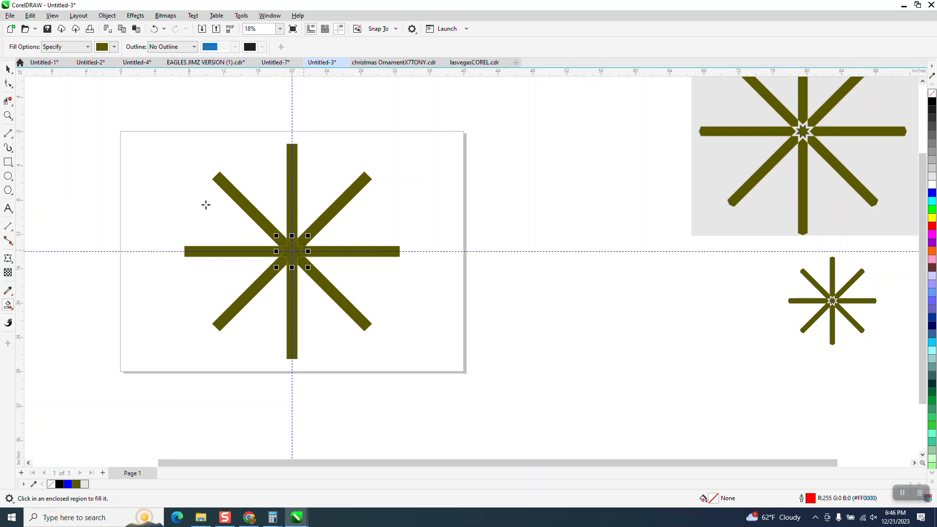
pyautogui.click(8, 115)
pyautogui.moveTo(226, 215); pyautogui.dragTo(402, 314)
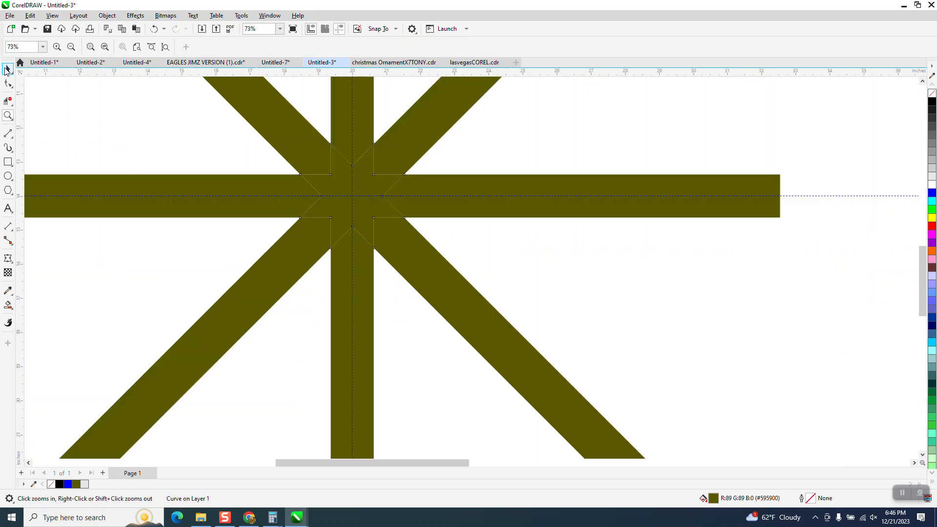
pyautogui.press('space')
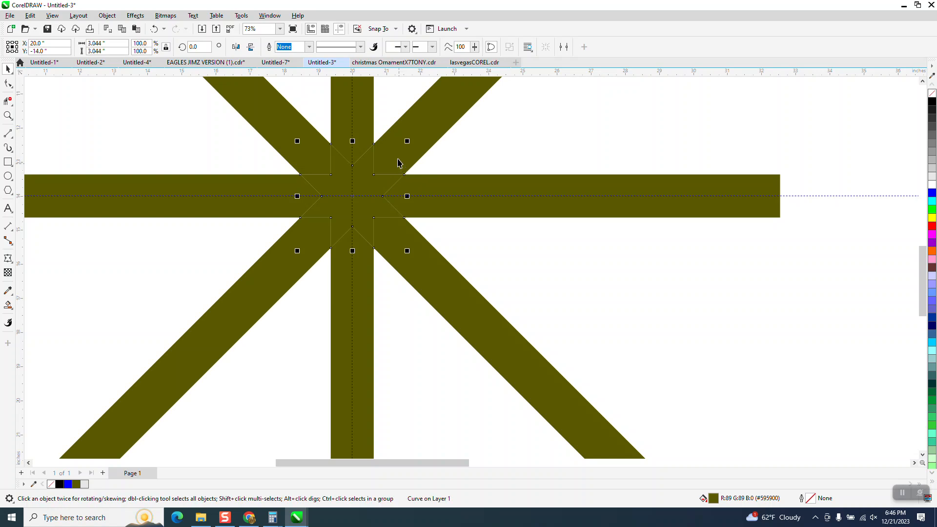
pyautogui.moveTo(407, 141); pyautogui.dragTo(393, 162)
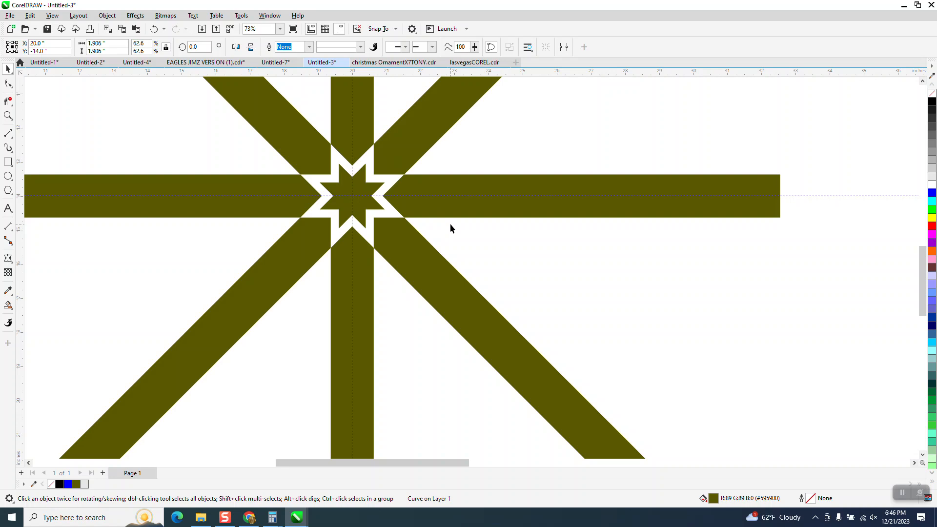
pyautogui.click(450, 225)
# - Examine the small finished starburst to compare its spoke ends and star centre with the new one
pyautogui.scroll(-3, 358, 209)
pyautogui.scroll(-1, 370, 201)
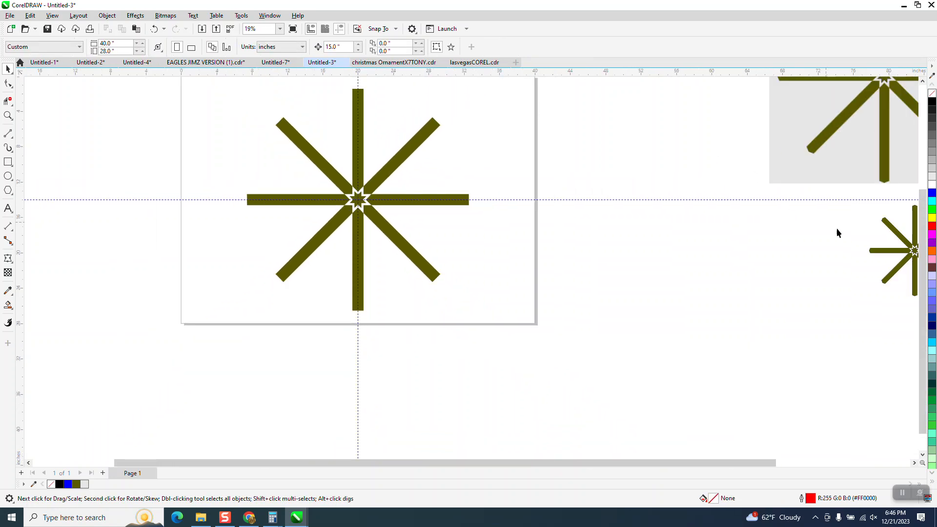
pyautogui.click(8, 116)
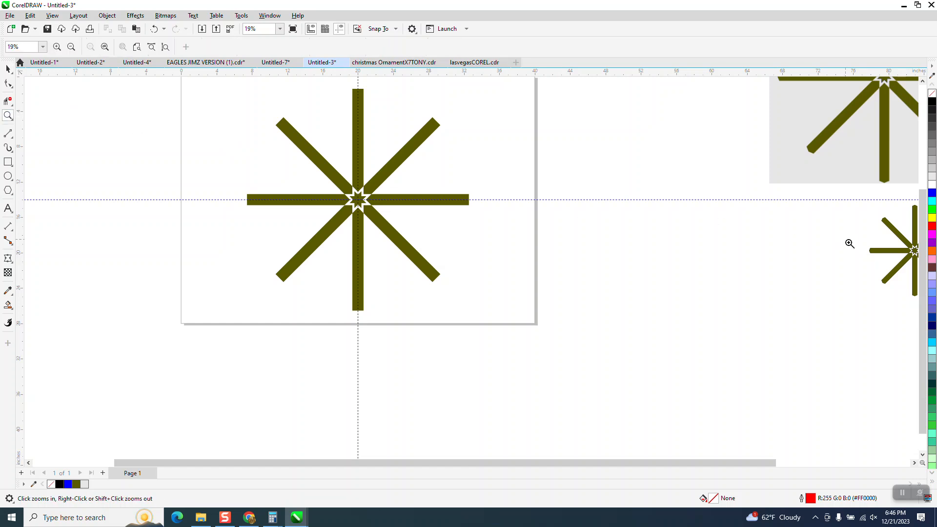
pyautogui.moveTo(848, 241); pyautogui.dragTo(889, 269)
pyautogui.scroll(-3, 514, 230)
pyautogui.scroll(-2, 652, 240)
pyautogui.click(9, 69)
pyautogui.scroll(-1, 326, 215)
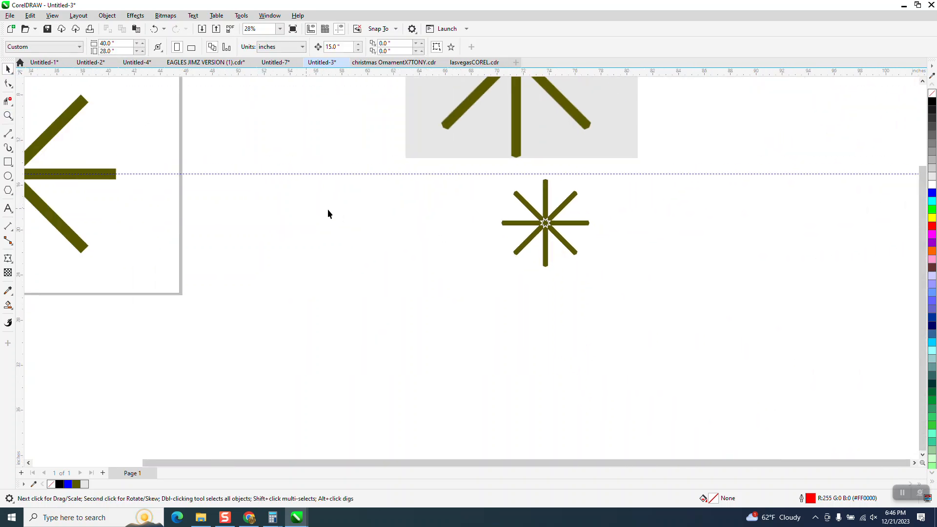
# - Group the eight olive spokes together with the centre star
pyautogui.scroll(-3, 327, 212)
pyautogui.moveTo(238, 255); pyautogui.dragTo(239, 257)
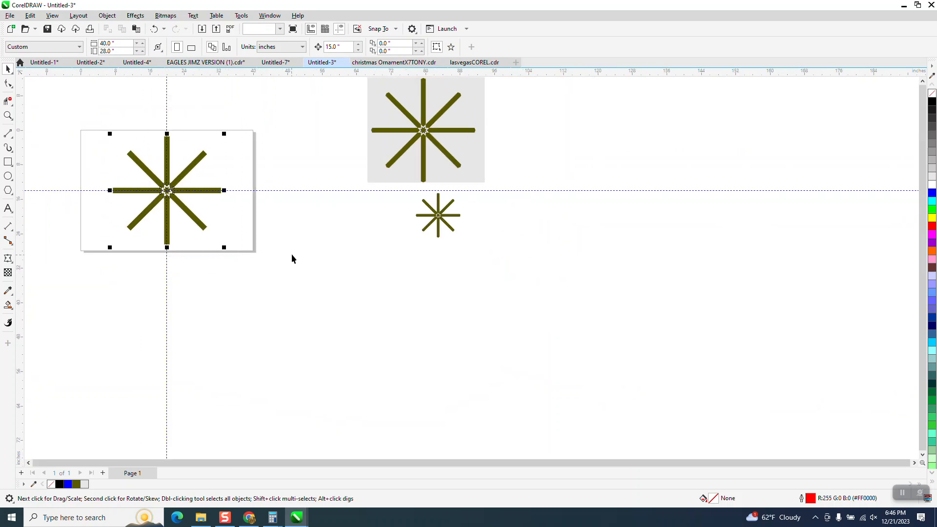
pyautogui.hotkey('ctrl', 'g')
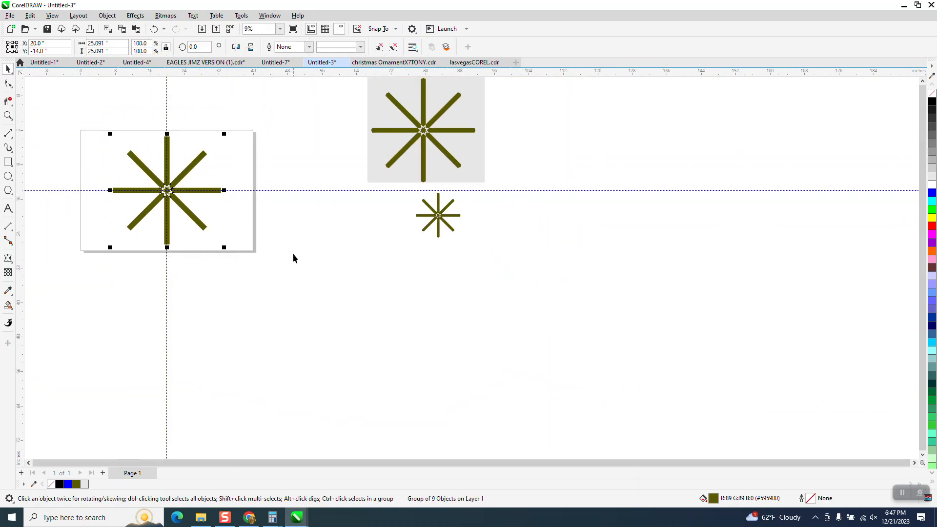
# - Draw an eight-sided polygon about 25.15 inches wide and centre it on the page over the starburst
pyautogui.click(9, 191)
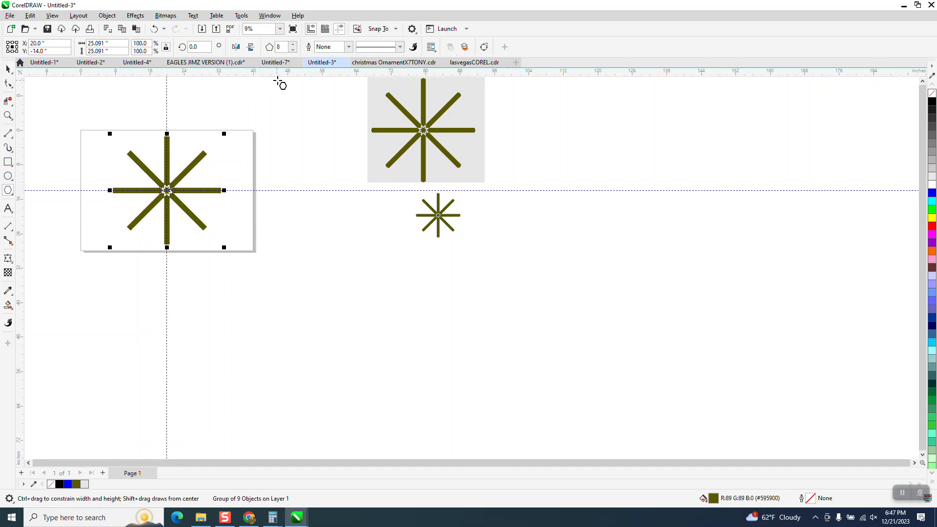
pyautogui.moveTo(345, 131); pyautogui.dragTo(286, 227)
pyautogui.press('p')
# - Scale the octagon about its centre to 98%, about 24.66 inches wide, so its corners meet the spoke ends
pyautogui.click(9, 115)
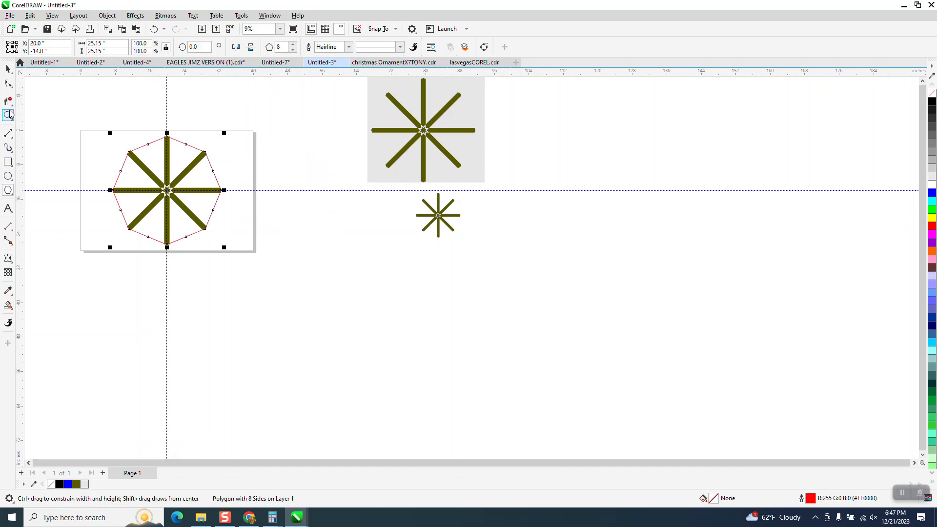
pyautogui.moveTo(138, 132); pyautogui.dragTo(251, 200)
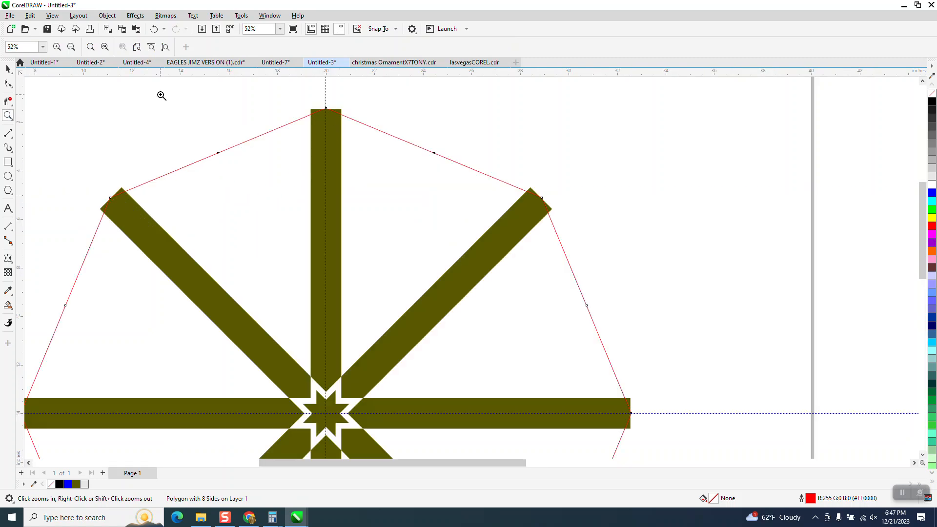
pyautogui.click(8, 68)
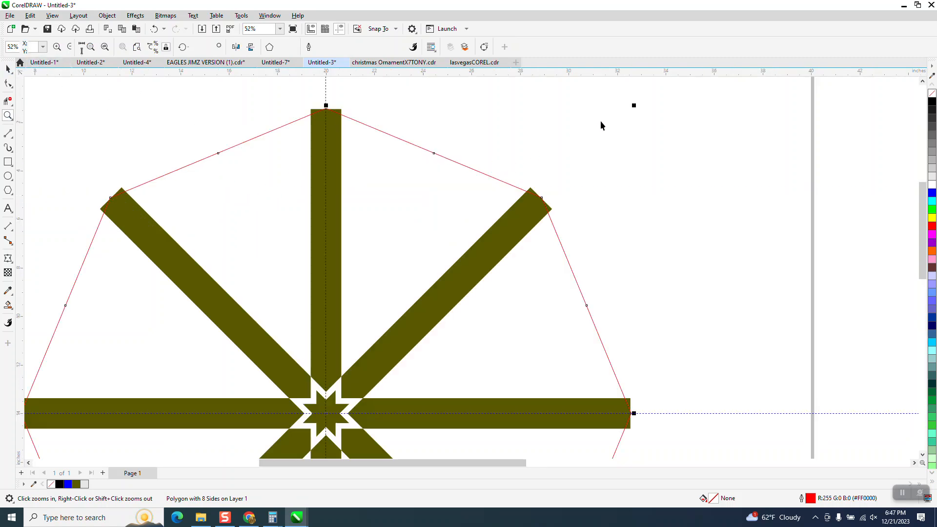
pyautogui.moveTo(635, 106); pyautogui.dragTo(628, 111)
pyautogui.scroll(-2, 313, 127)
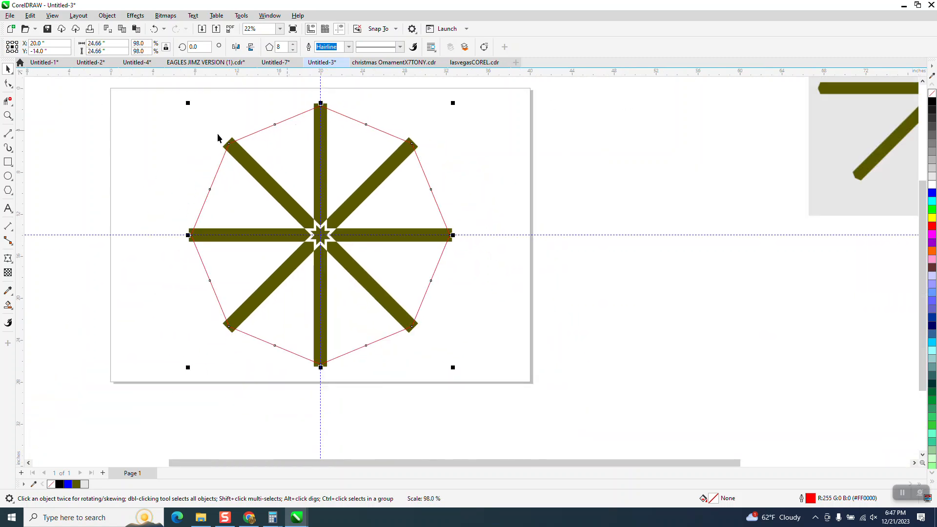
# - Intersect the octagon with the spoke group, and move the octagon and the resulting starburst away from the original
pyautogui.moveTo(167, 94); pyautogui.dragTo(483, 367)
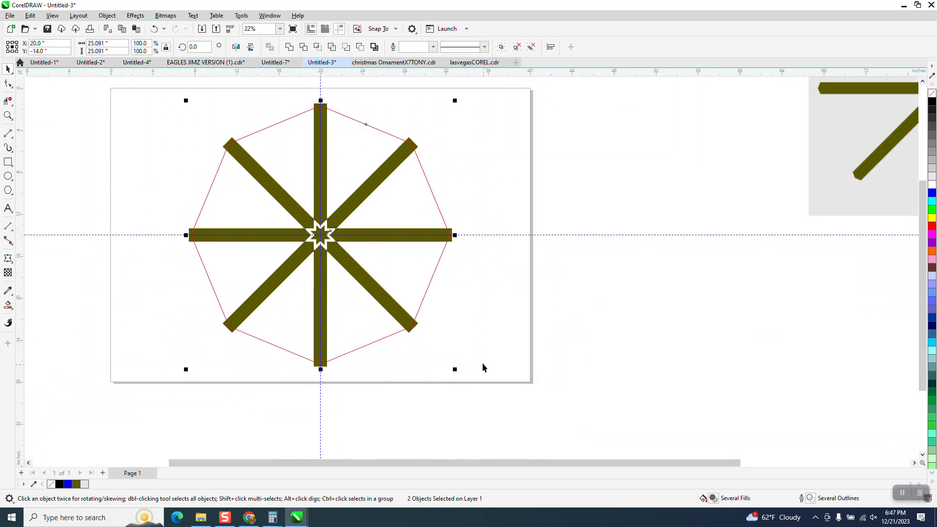
pyautogui.click(318, 48)
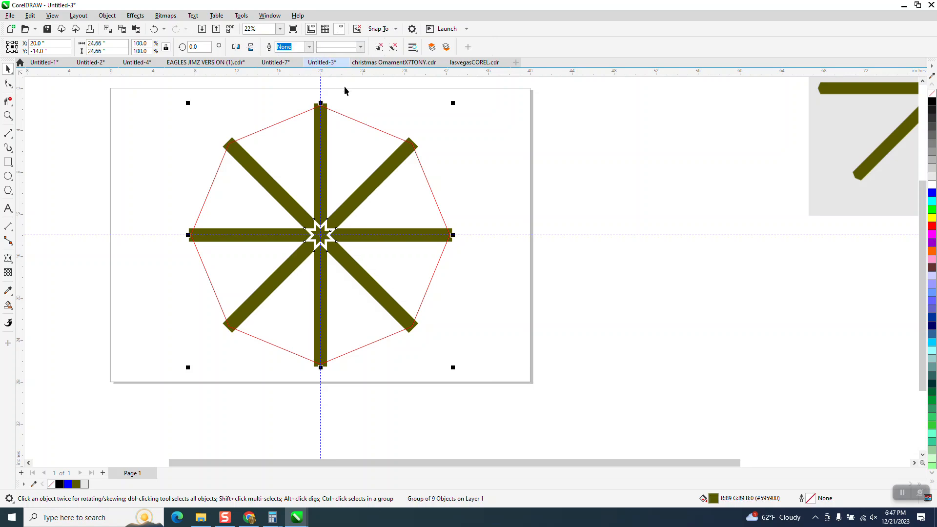
pyautogui.moveTo(390, 169); pyautogui.dragTo(717, 176)
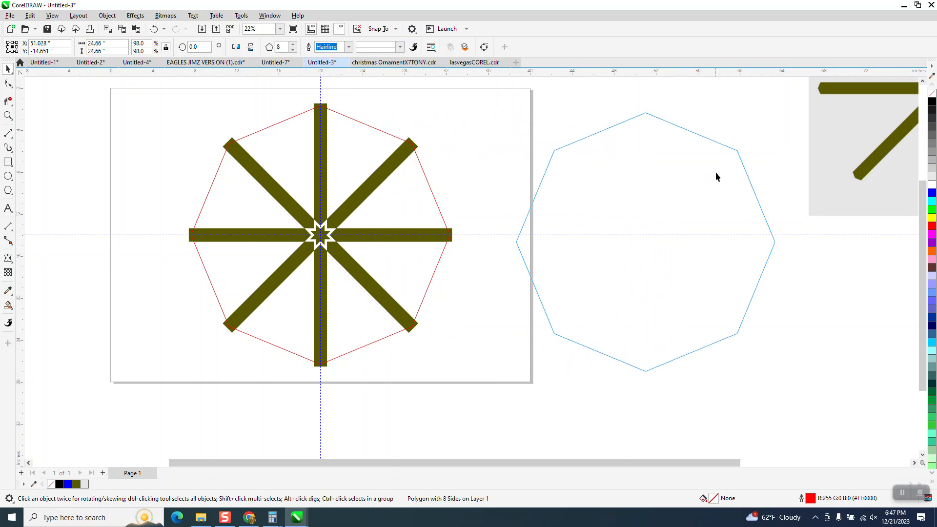
pyautogui.moveTo(393, 167); pyautogui.dragTo(563, 205)
# - Delete the original square-ended starburst and the octagon
pyautogui.scroll(-2, 371, 182)
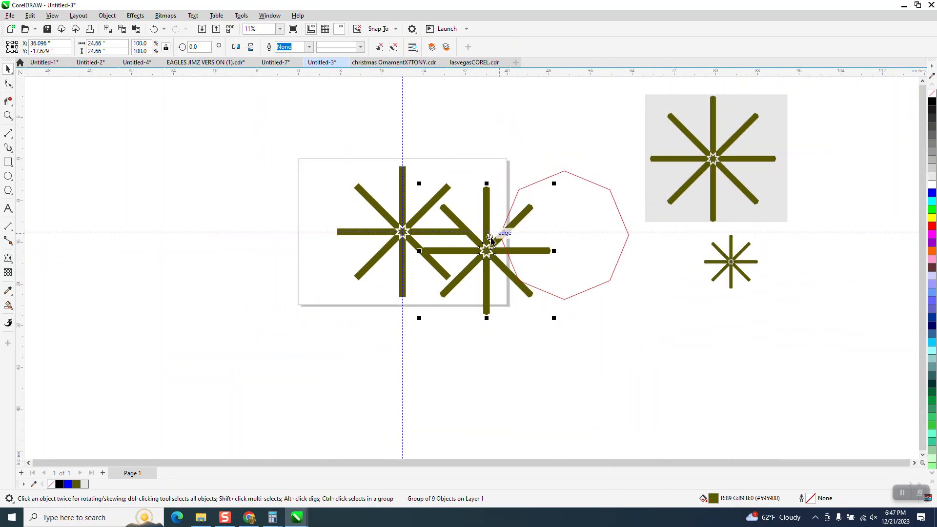
pyautogui.click(414, 216)
pyautogui.press('Delete')
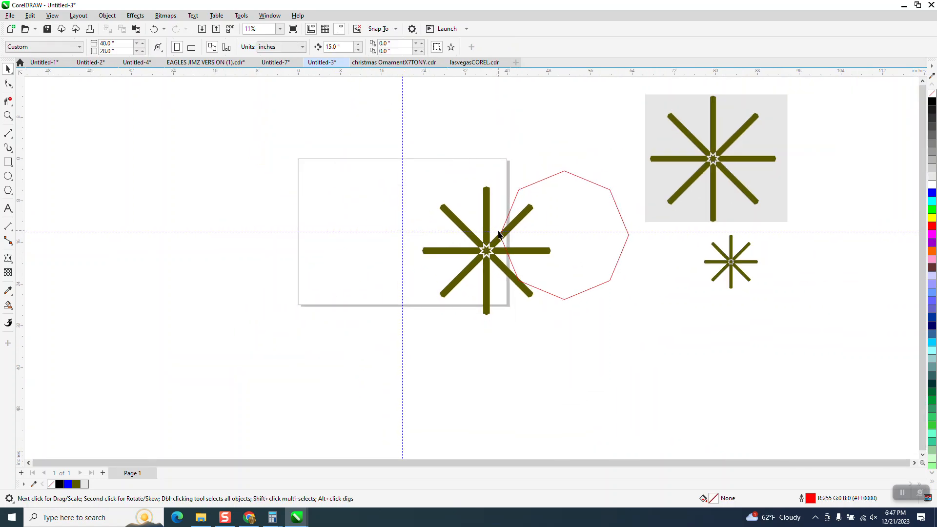
pyautogui.moveTo(501, 237); pyautogui.dragTo(545, 337)
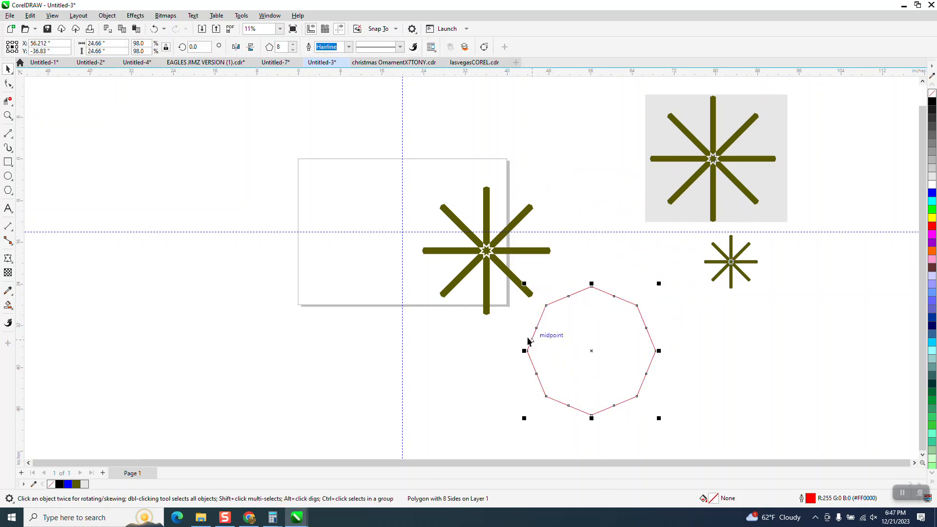
pyautogui.press('Delete')
# - Move the pointed starburst beside the reference bitmap and compare their spoke tips up close
pyautogui.moveTo(525, 222); pyautogui.dragTo(622, 124)
pyautogui.click(8, 115)
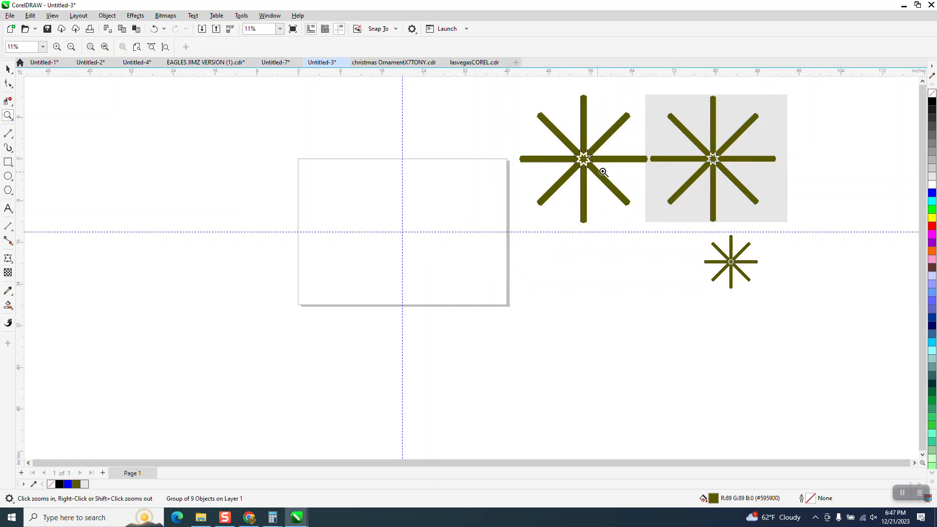
pyautogui.moveTo(664, 173); pyautogui.dragTo(665, 174)
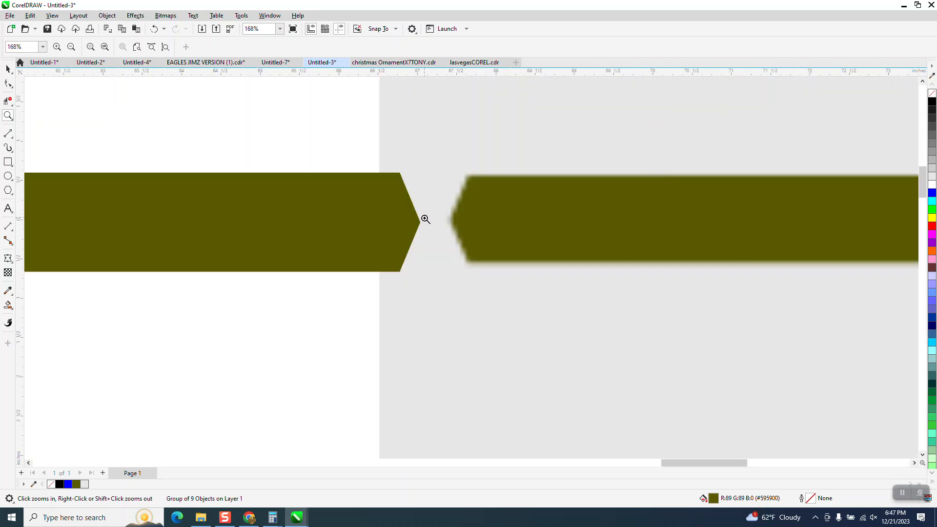
pyautogui.scroll(-4, 430, 210)
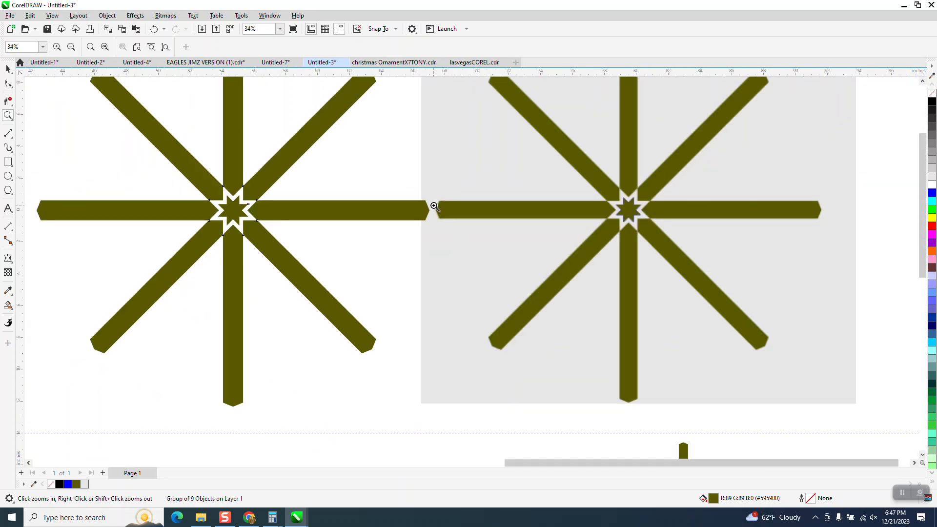
pyautogui.scroll(-2, 435, 207)
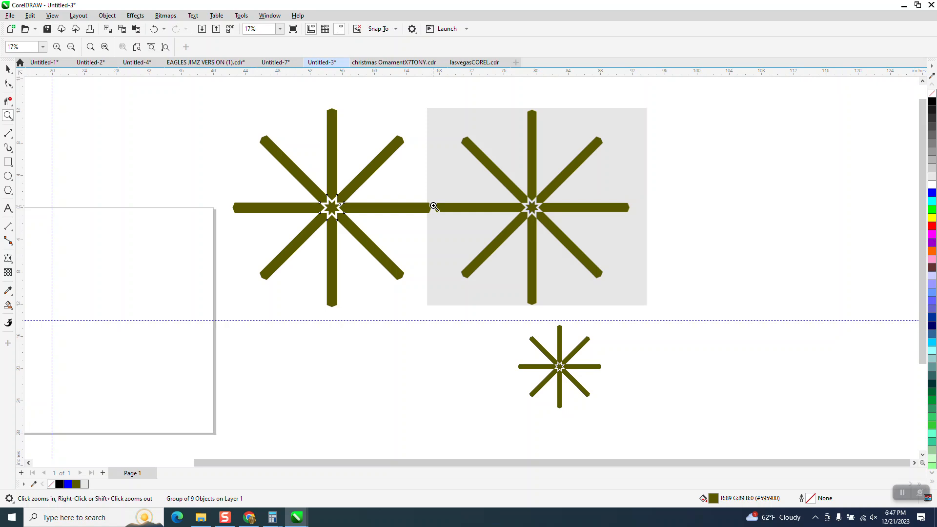
pyautogui.click(8, 69)
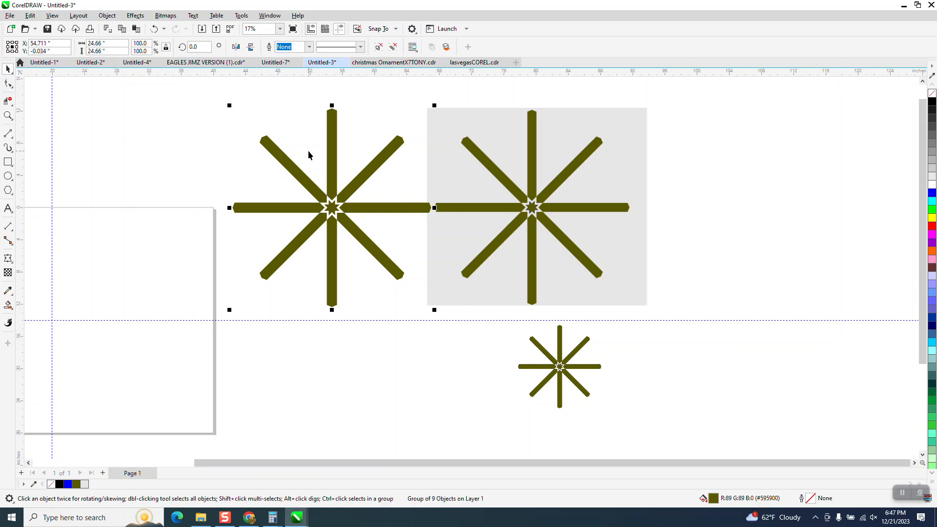